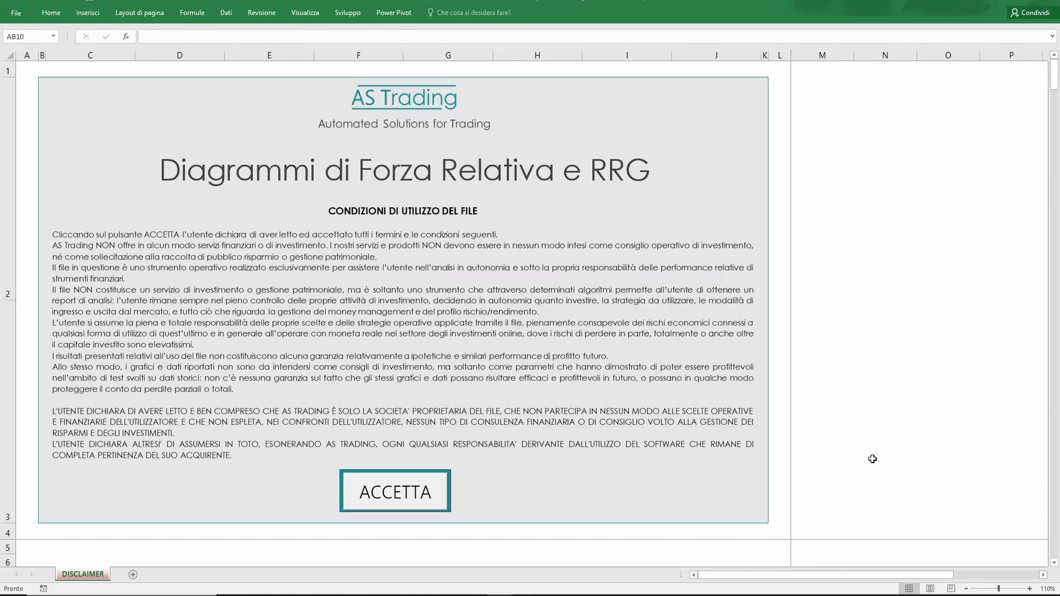
Step: Zoom the disclaimer sheet out and back to 110%, then accept the terms of use (ACCETTA)
{"action": "left_click", "coordinate": [967, 589]}
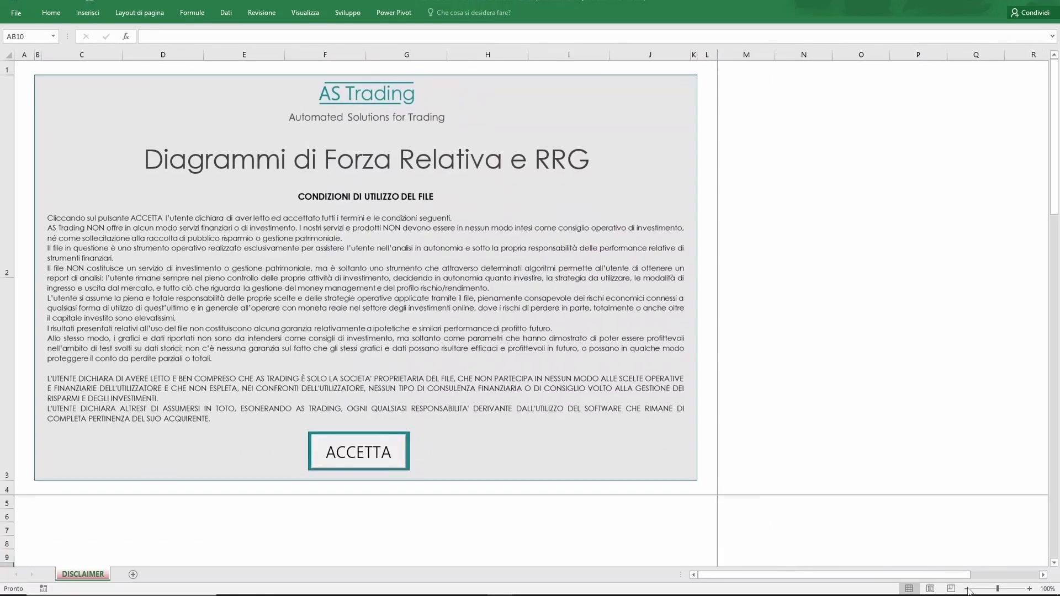
{"action": "left_click", "coordinate": [967, 589]}
{"action": "left_click", "coordinate": [1029, 590]}
{"action": "left_click", "coordinate": [1029, 589]}
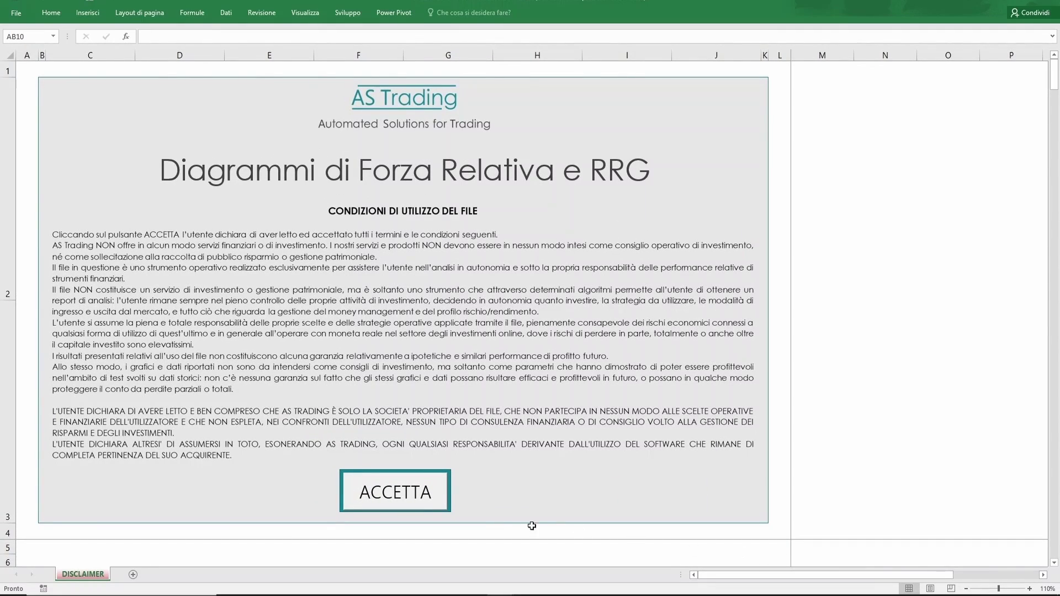
{"action": "left_click", "coordinate": [443, 507]}
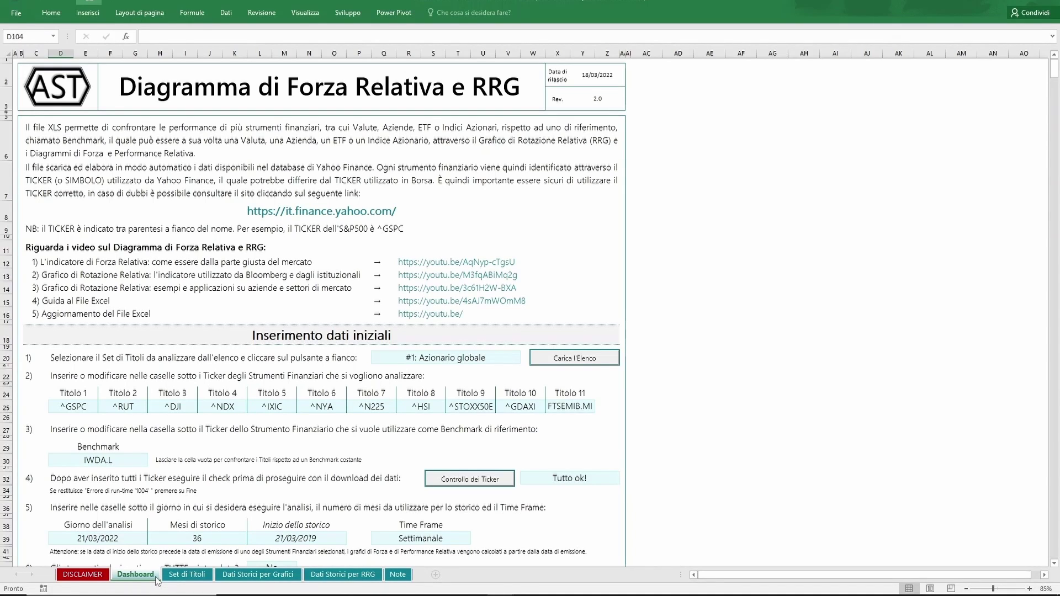
Step: Tour the Set di Titoli, Dati Storici per Grafici, Dati Storici per RRG and Note sheets, ending on Dashboard
{"action": "left_click", "coordinate": [188, 575]}
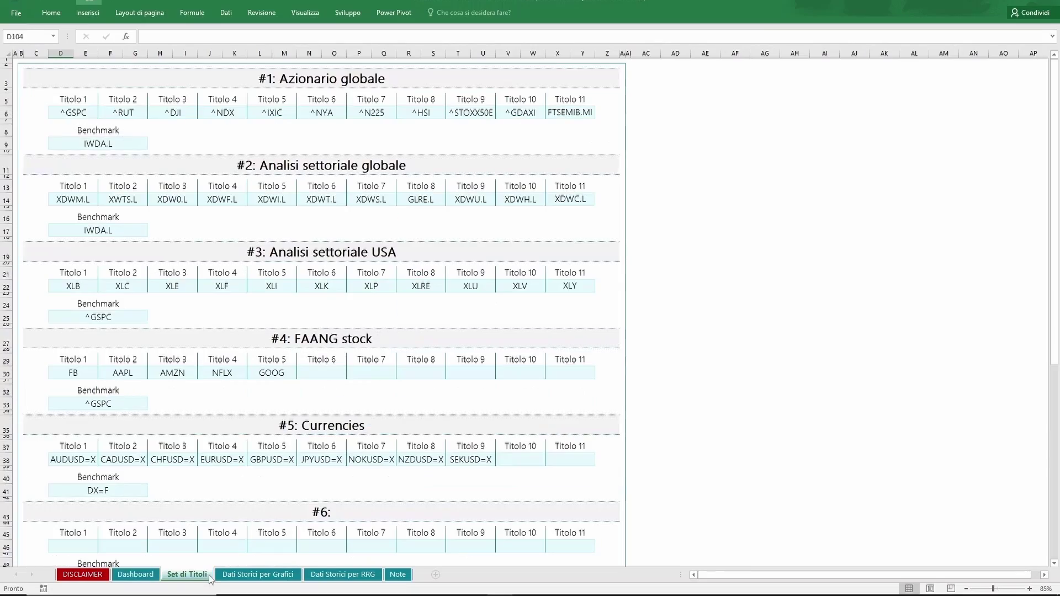
{"action": "left_click", "coordinate": [257, 575]}
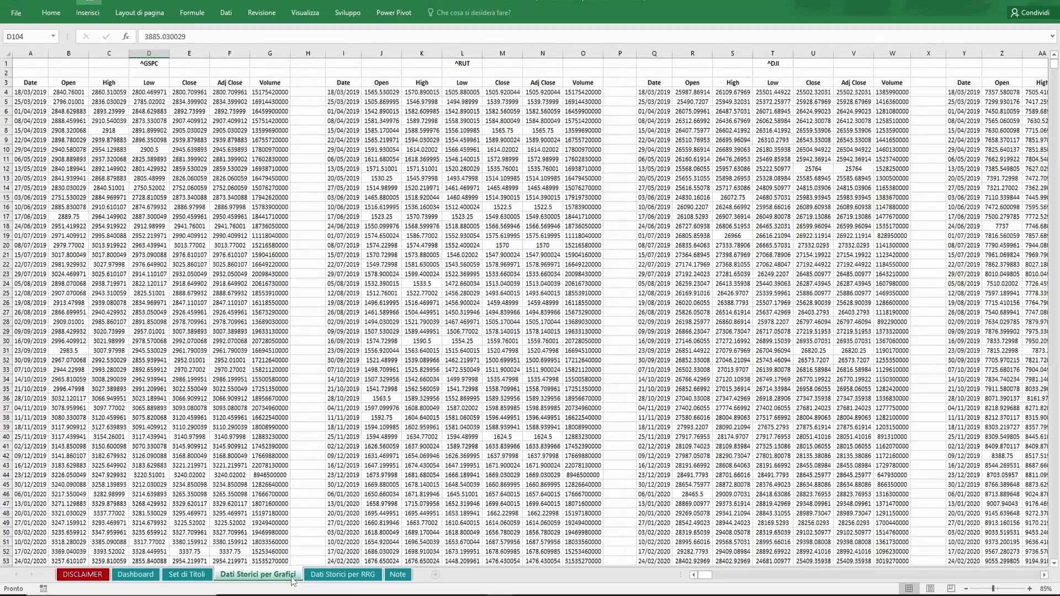
{"action": "left_click", "coordinate": [314, 579]}
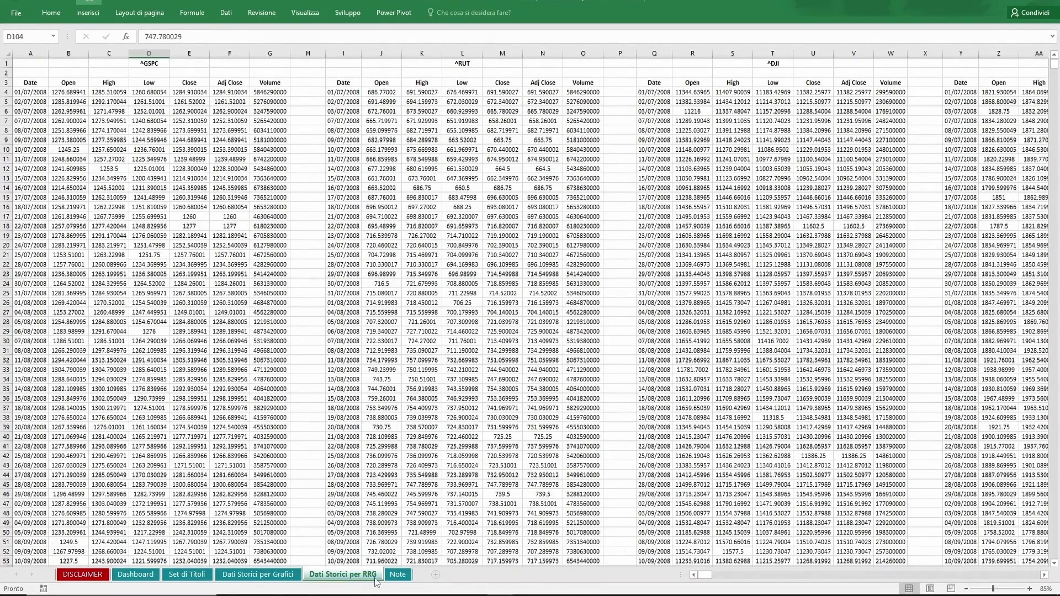
{"action": "left_click", "coordinate": [402, 578]}
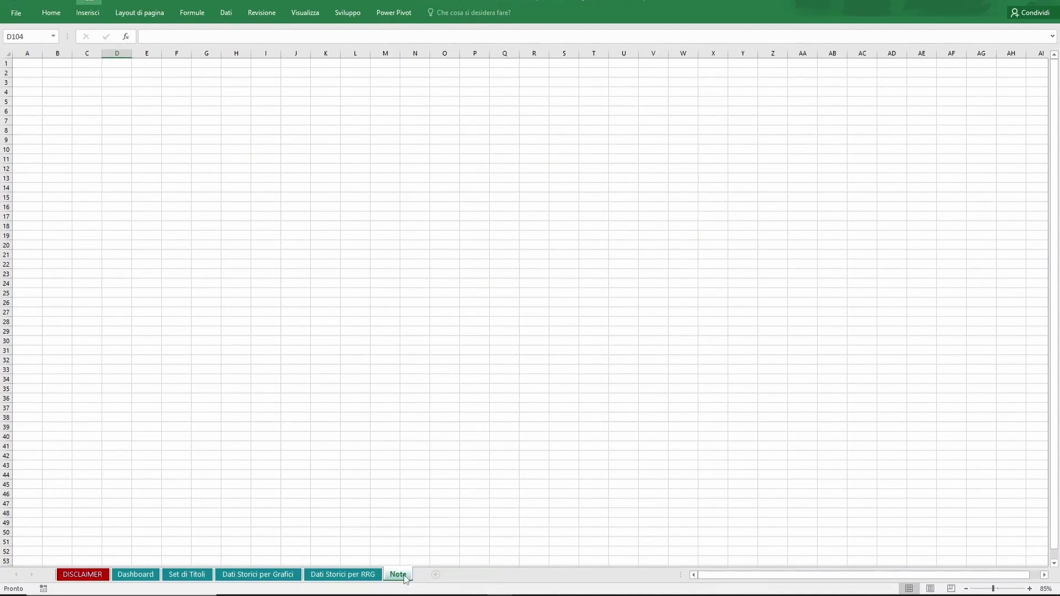
{"action": "left_click", "coordinate": [153, 577]}
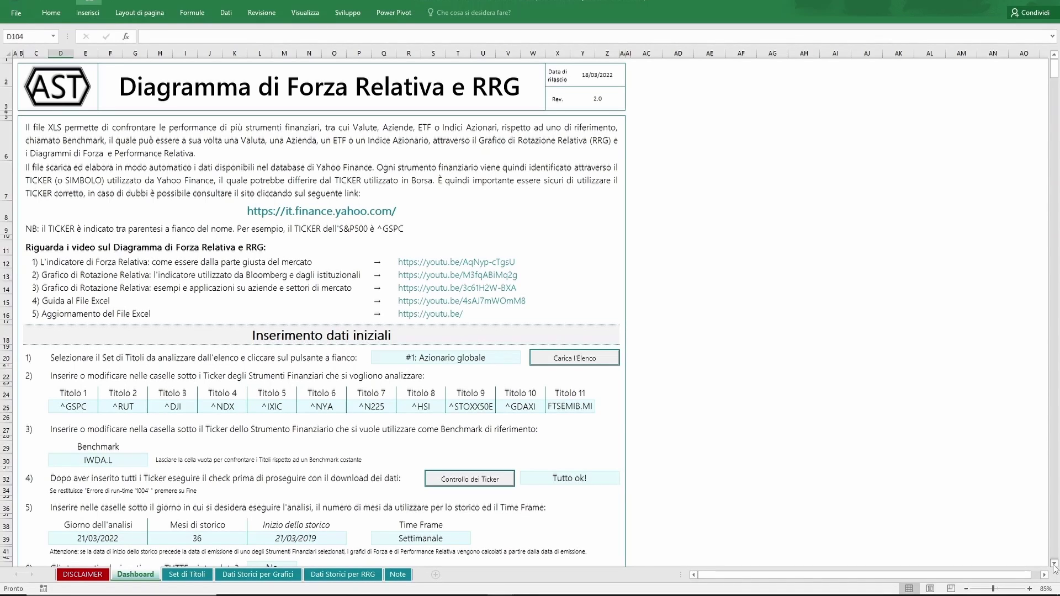
Step: Scroll the Dashboard down to 'Inserimento dati iniziali' and select the ticker-set cell Q20
{"action": "left_click", "coordinate": [1055, 564]}
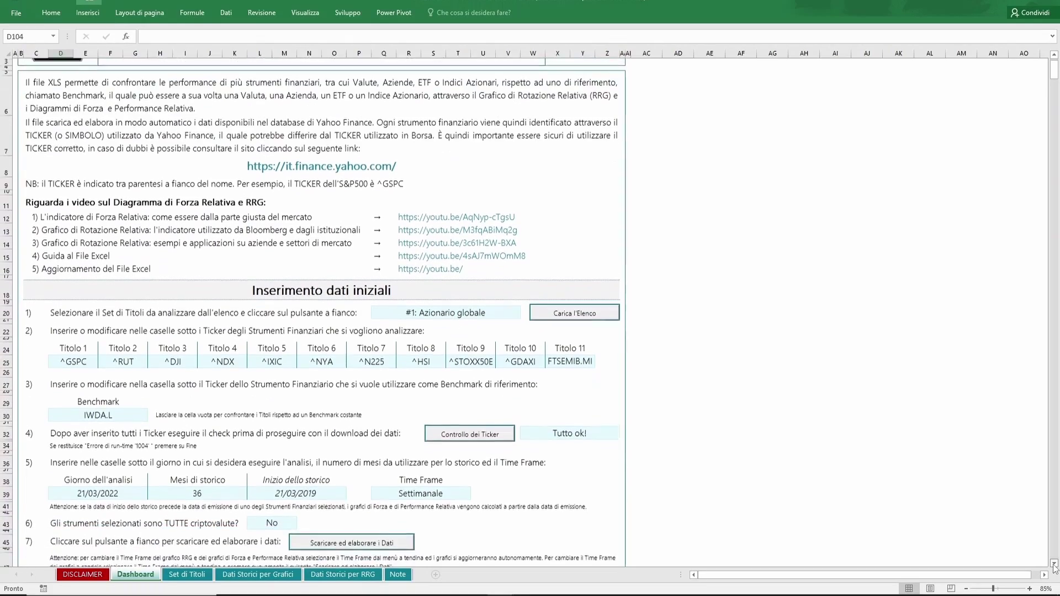
{"action": "left_click_drag", "start_coordinate": [1055, 568], "coordinate": [1055, 568]}
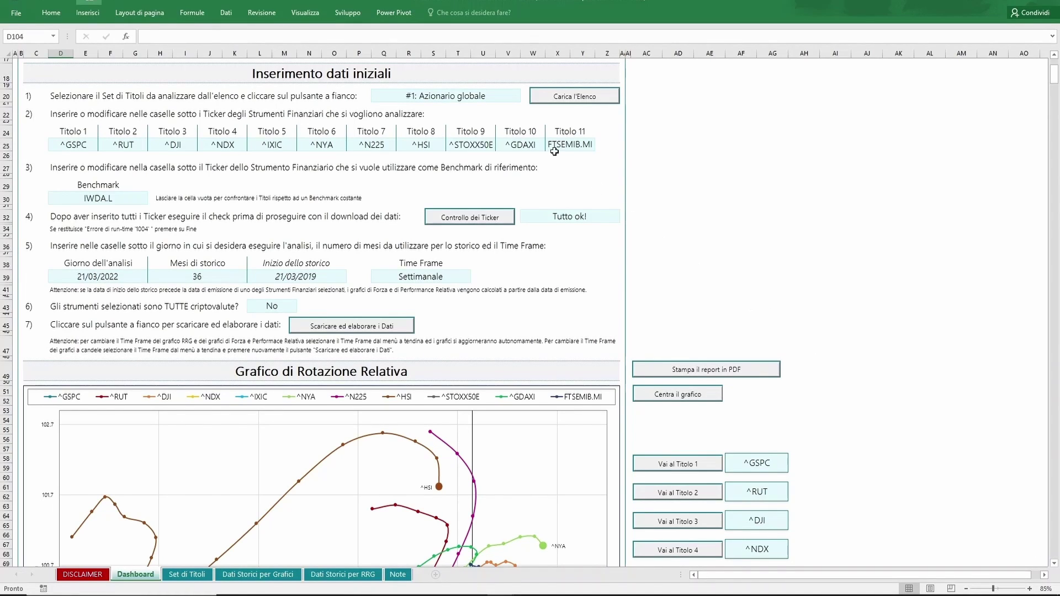
{"action": "left_click", "coordinate": [515, 98]}
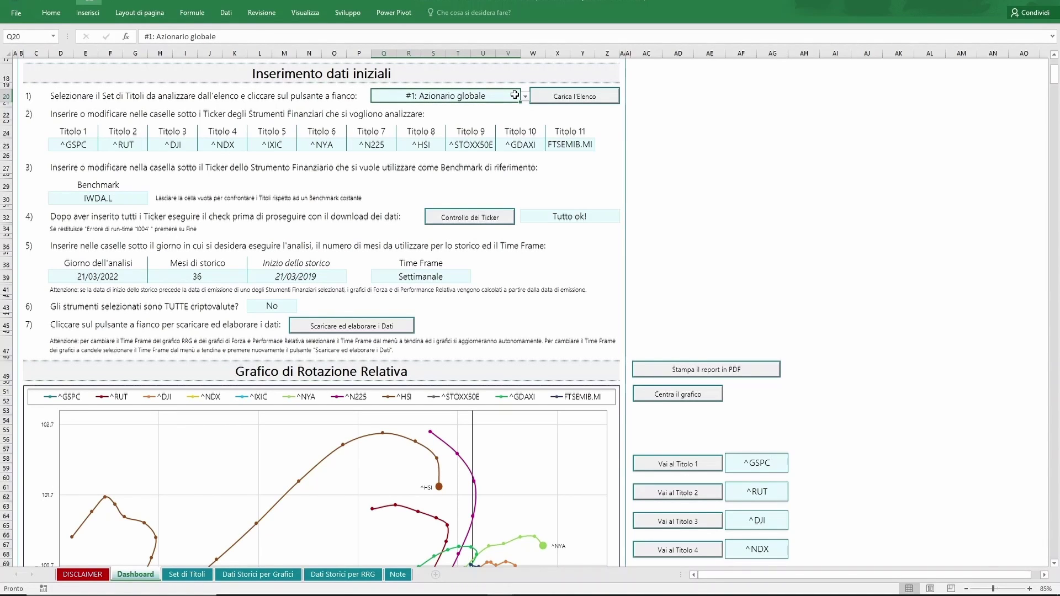
{"action": "left_click", "coordinate": [525, 98]}
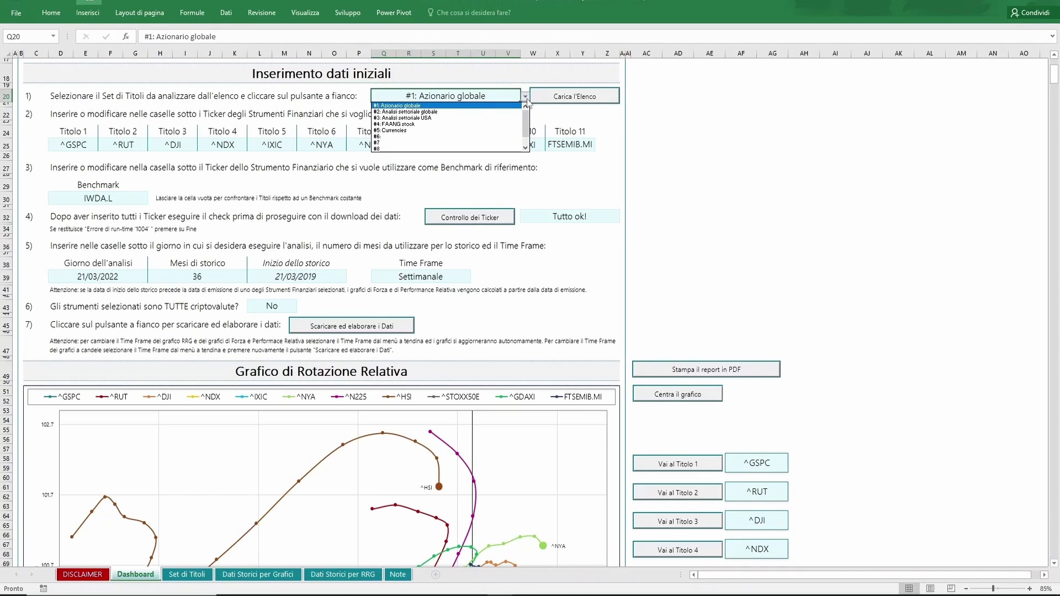
{"action": "scroll", "coordinate": [528, 131], "scroll_direction": "up", "scroll_amount": 1}
{"action": "left_click", "coordinate": [511, 118]}
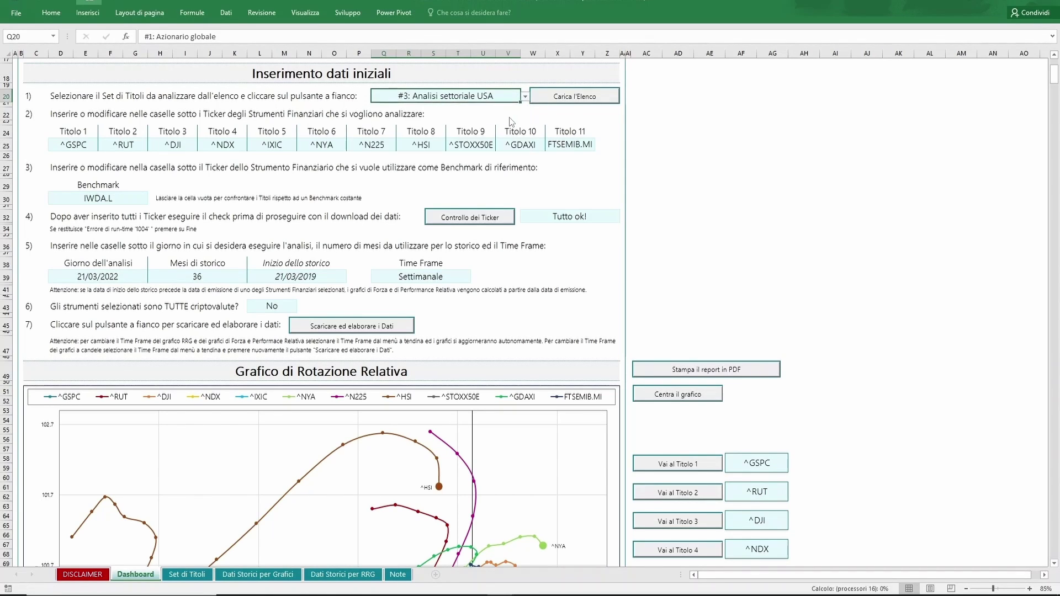
{"action": "left_click", "coordinate": [539, 100]}
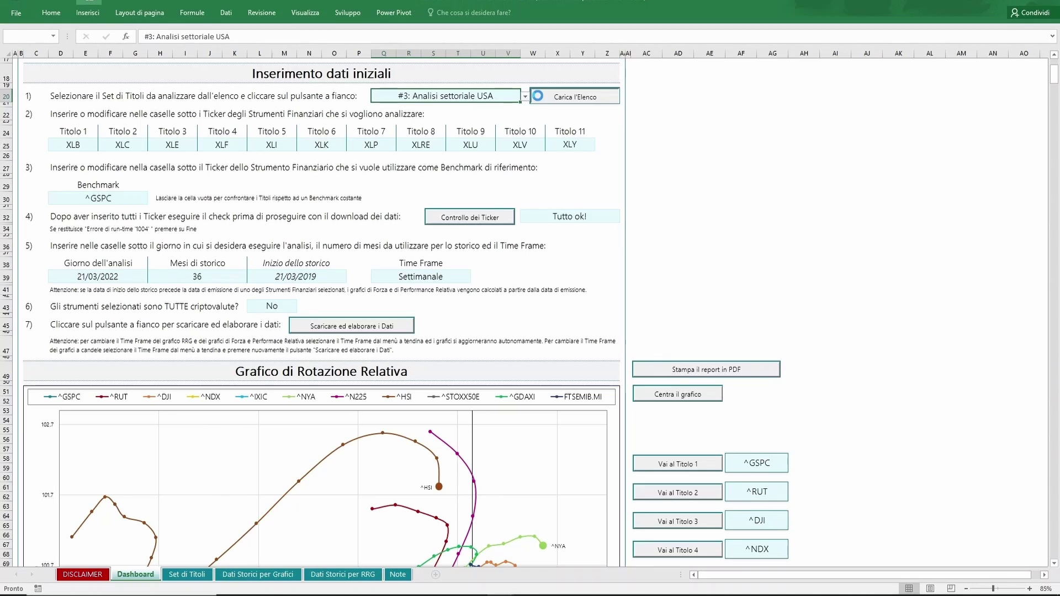
{"action": "left_click", "coordinate": [525, 96]}
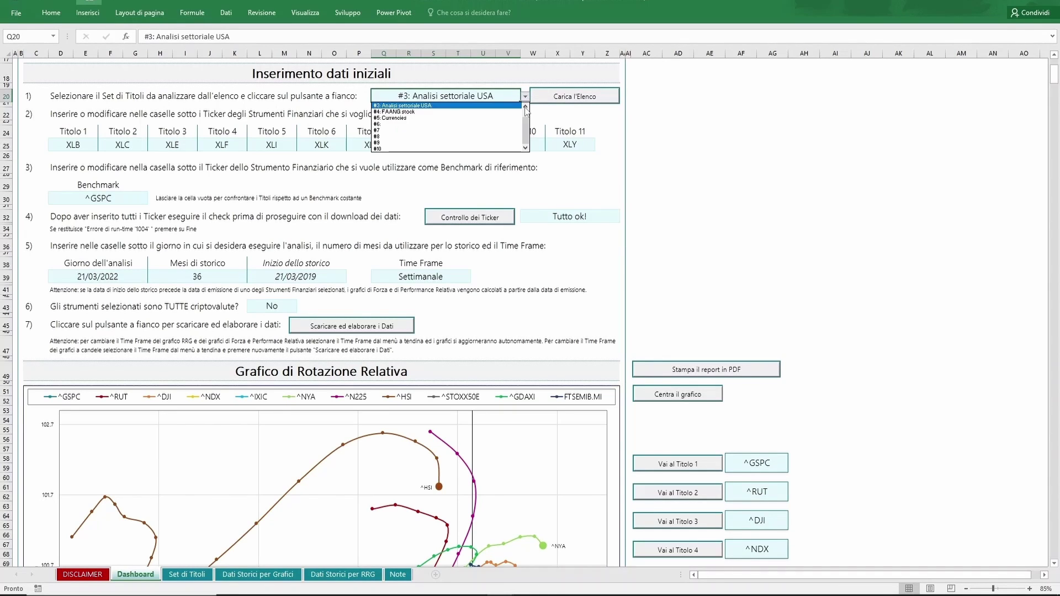
{"action": "left_click", "coordinate": [396, 105]}
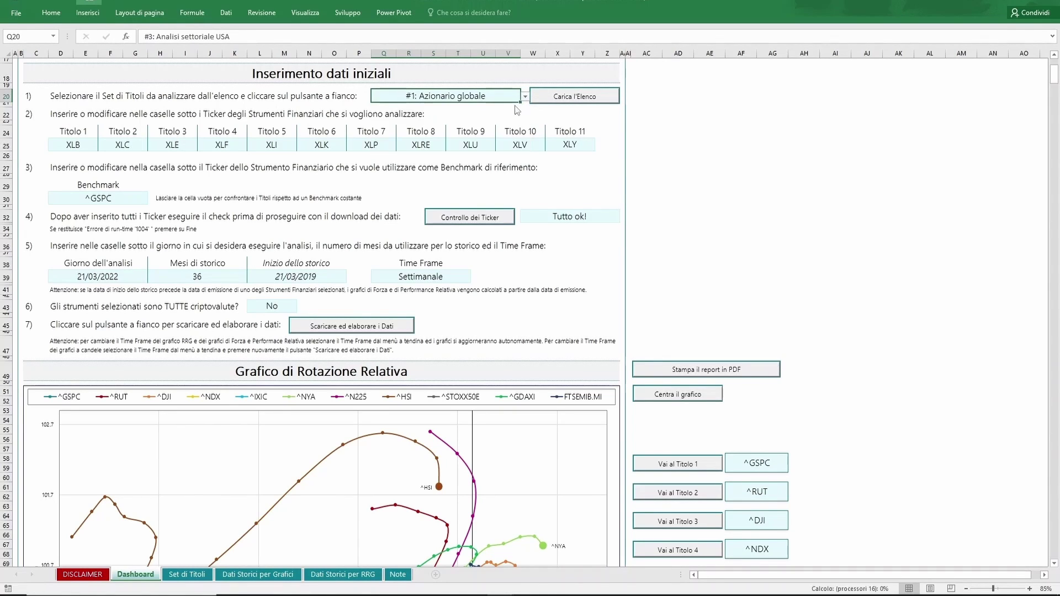
{"action": "left_click", "coordinate": [537, 96]}
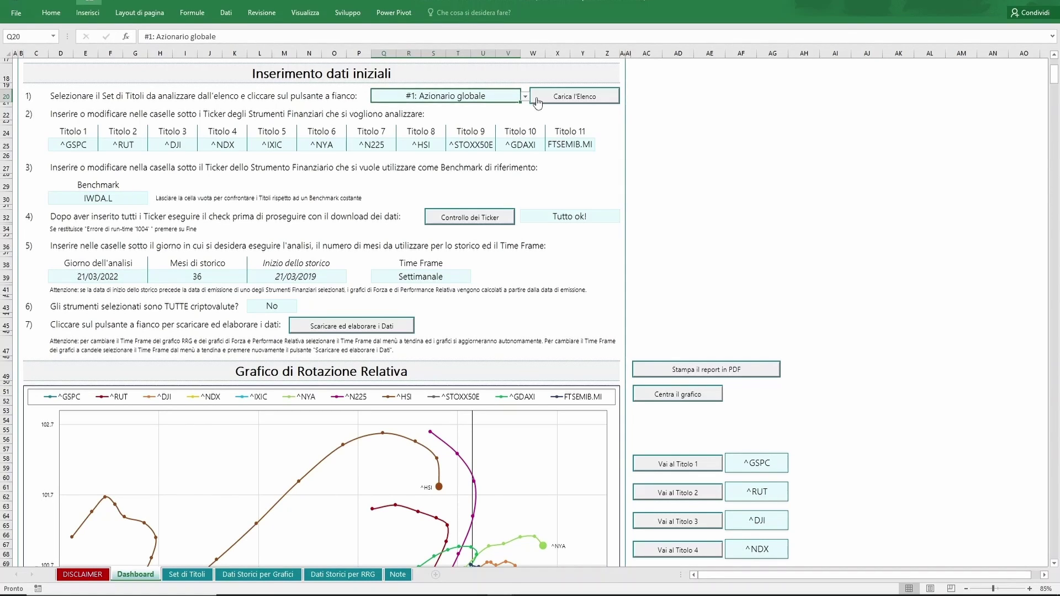
{"action": "left_click", "coordinate": [541, 103]}
{"action": "left_click", "coordinate": [556, 144]}
{"action": "double_click", "coordinate": [556, 144]}
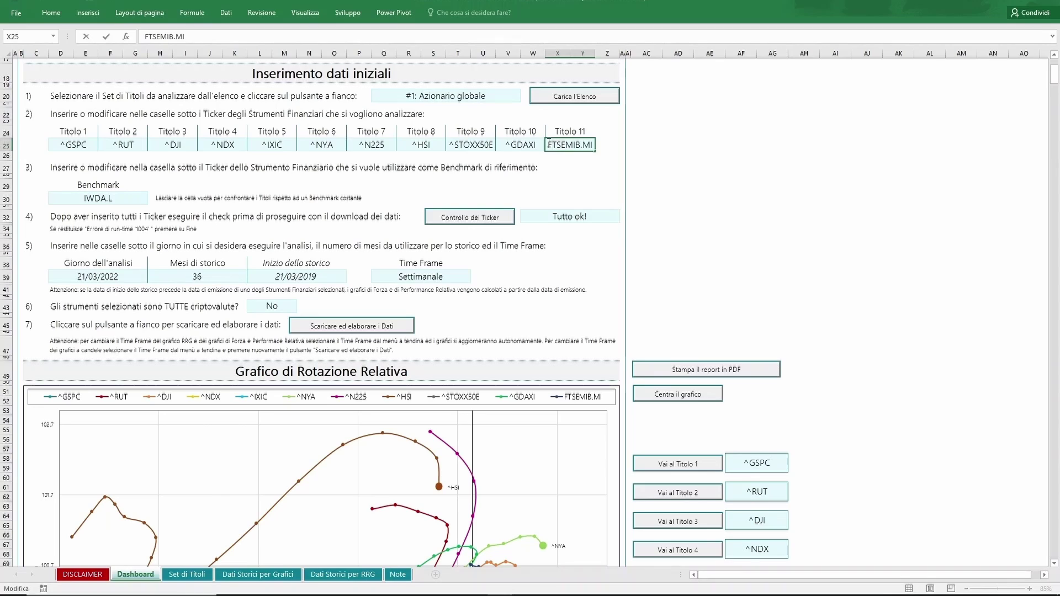
{"action": "left_click_drag", "start_coordinate": [547, 144], "coordinate": [594, 145]}
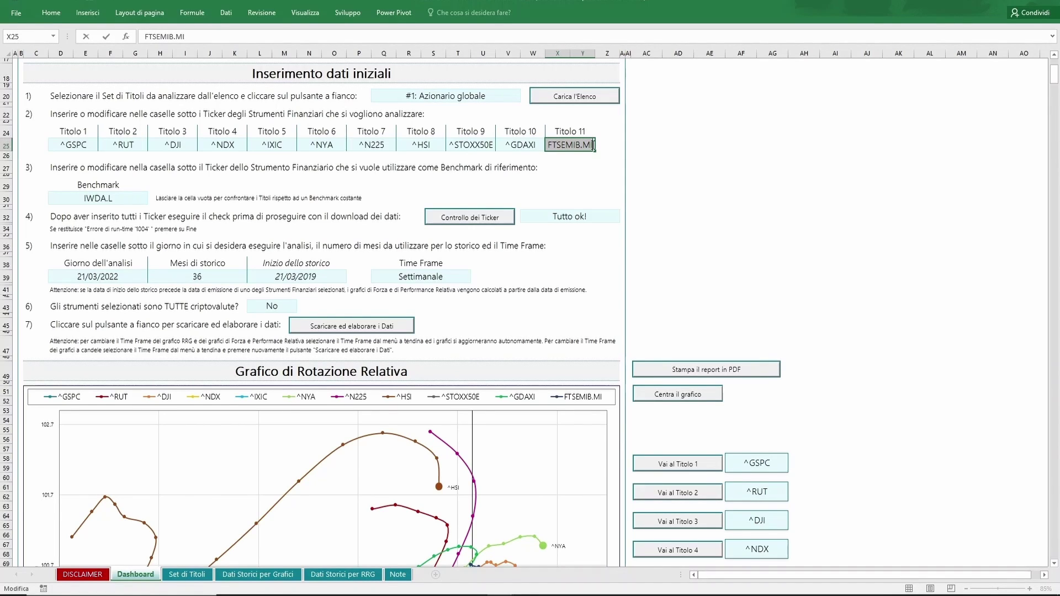
{"action": "key", "text": "Escape"}
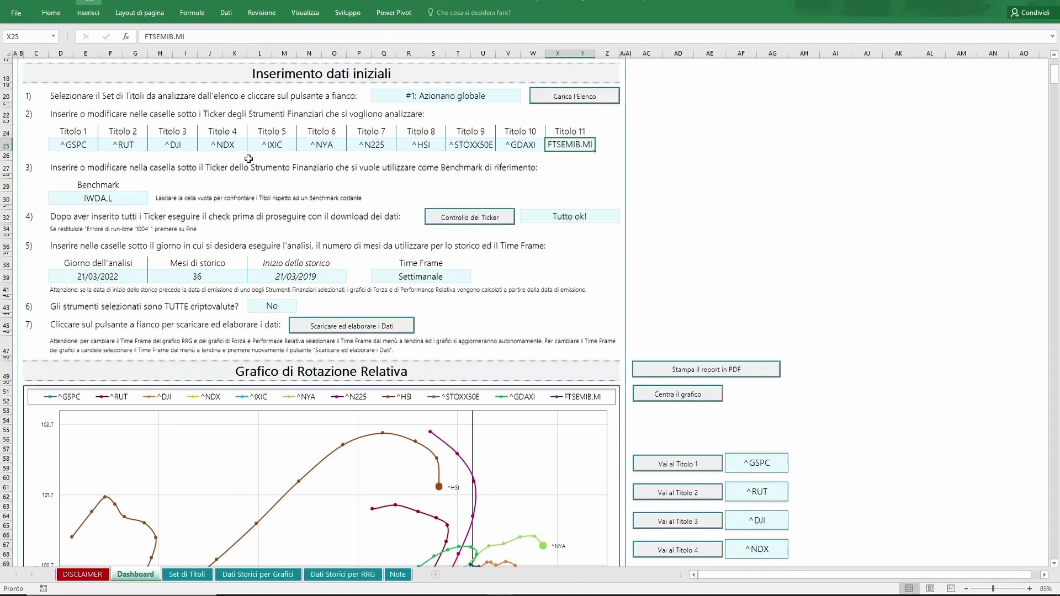
{"action": "left_click", "coordinate": [133, 198]}
{"action": "double_click", "coordinate": [134, 197]}
{"action": "double_click", "coordinate": [134, 197]}
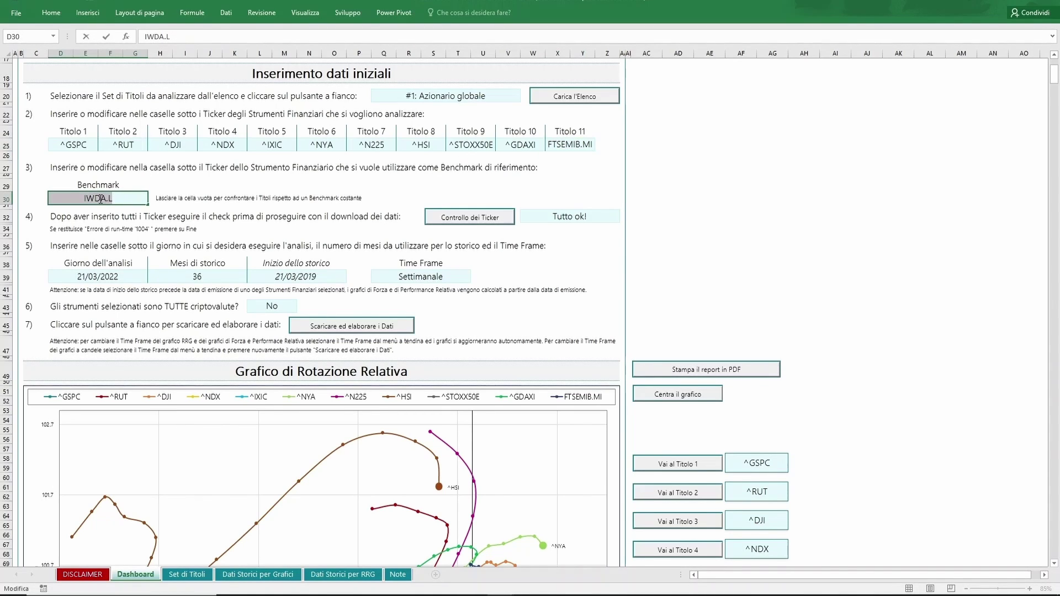
{"action": "key", "text": "Escape"}
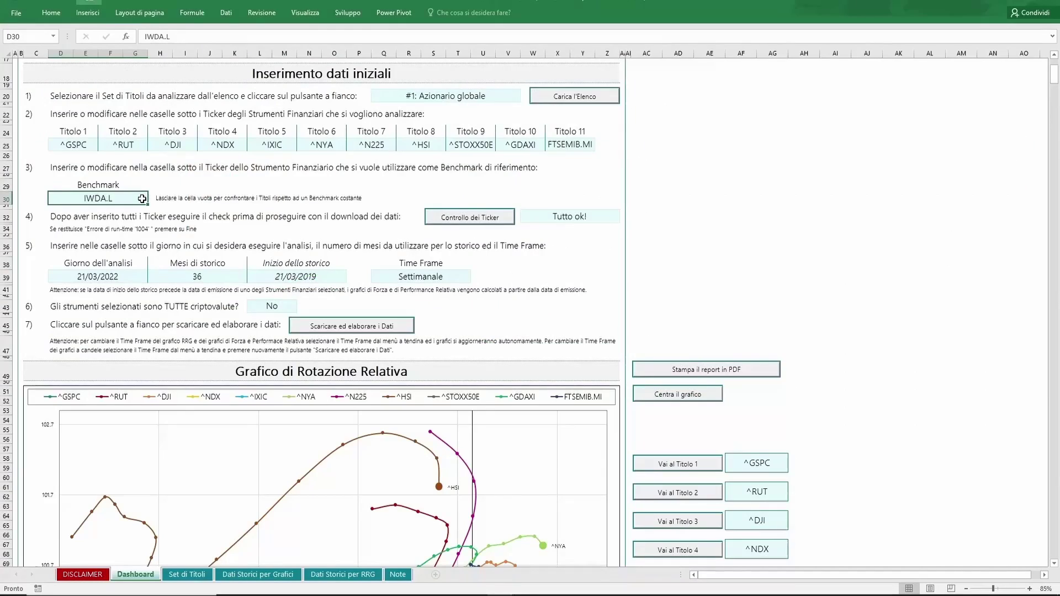
Step: Re-enter IWDA.L as the benchmark ticker in cell D30
{"action": "double_click", "coordinate": [142, 199]}
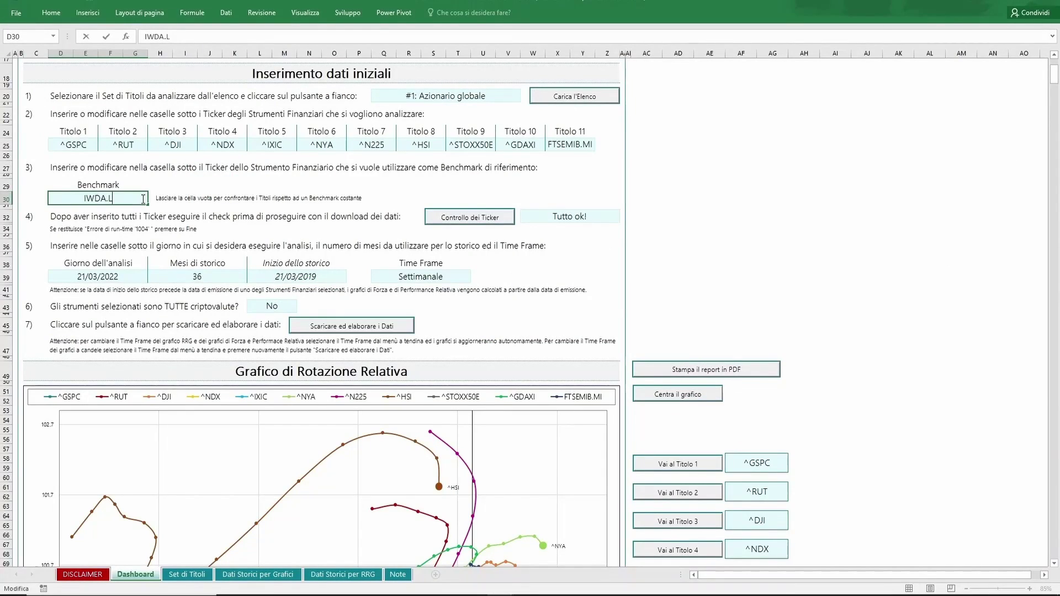
{"action": "key", "text": "BackSpace"}
{"action": "key", "text": "BackSpace"}
{"action": "key", "text": "BackSpace"}
{"action": "key", "text": "BackSpace"}
{"action": "key", "text": "BackSpace"}
{"action": "key", "text": "BackSpace"}
{"action": "type", "text": "IWDA.L"}
{"action": "key", "text": "Return"}
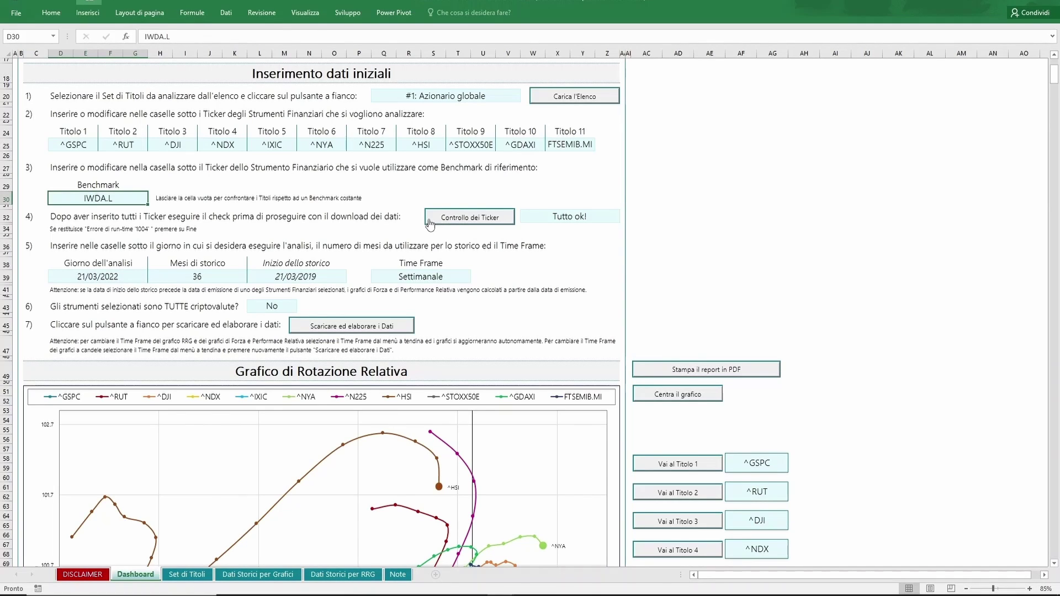
Step: Run the Controllo dei Ticker check and inspect its result in cell W32
{"action": "left_click", "coordinate": [430, 224]}
{"action": "left_click", "coordinate": [527, 217]}
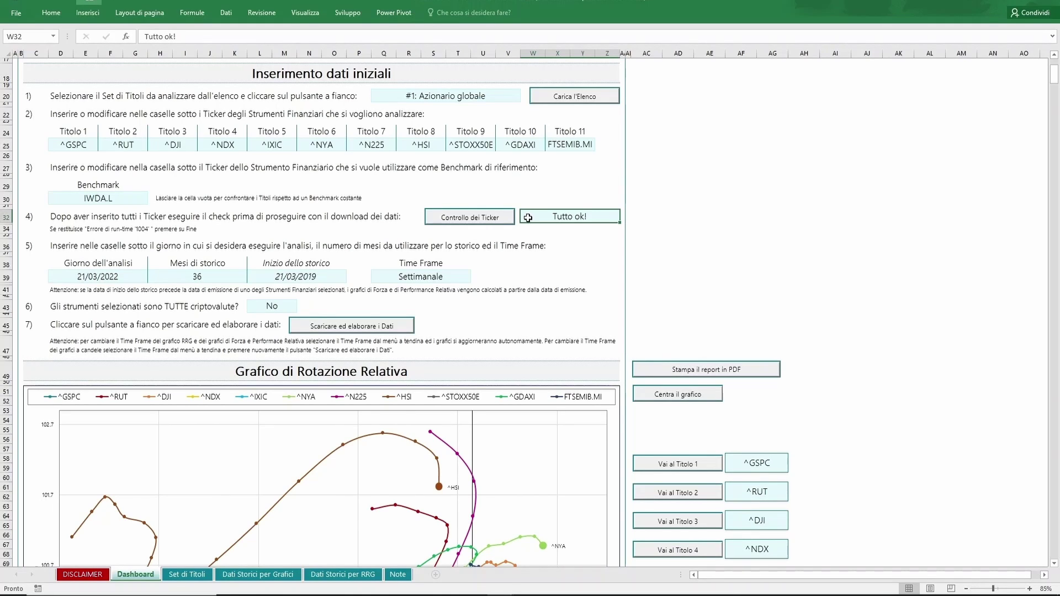
Step: Change the Titolo 10 ticker to ^DAX, rerun the check and dismiss the run-time error
{"action": "double_click", "coordinate": [520, 145]}
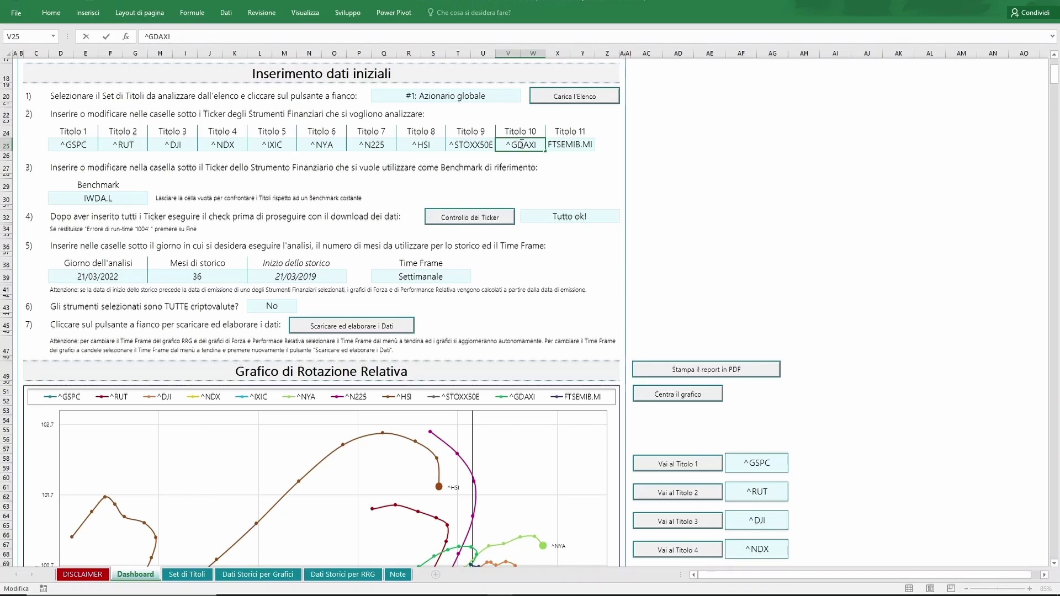
{"action": "key", "text": "BackSpace"}
{"action": "key", "text": "End"}
{"action": "key", "text": "BackSpace"}
{"action": "left_click", "coordinate": [512, 221]}
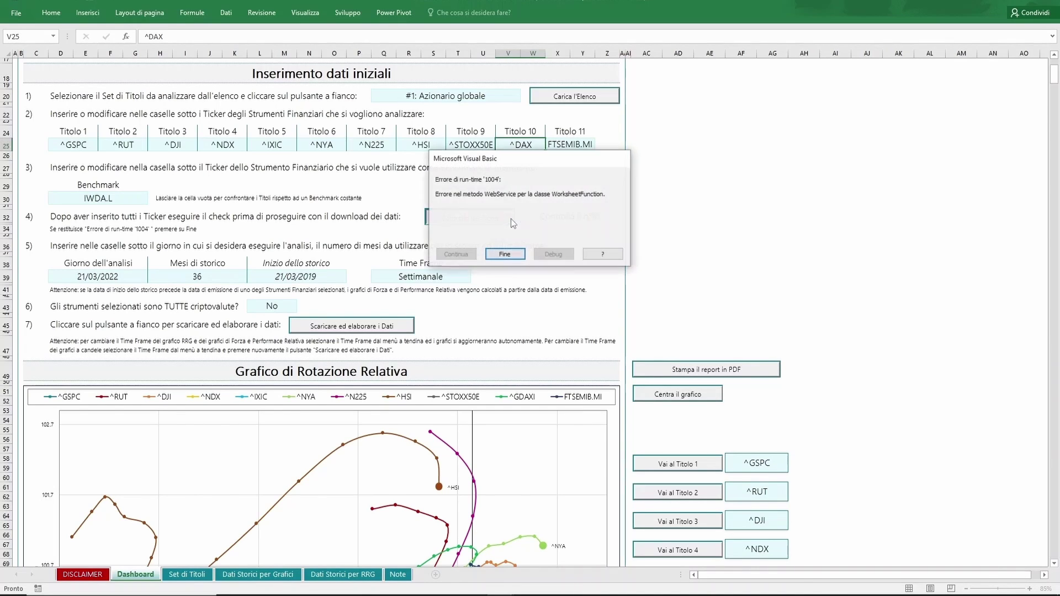
{"action": "left_click", "coordinate": [506, 255]}
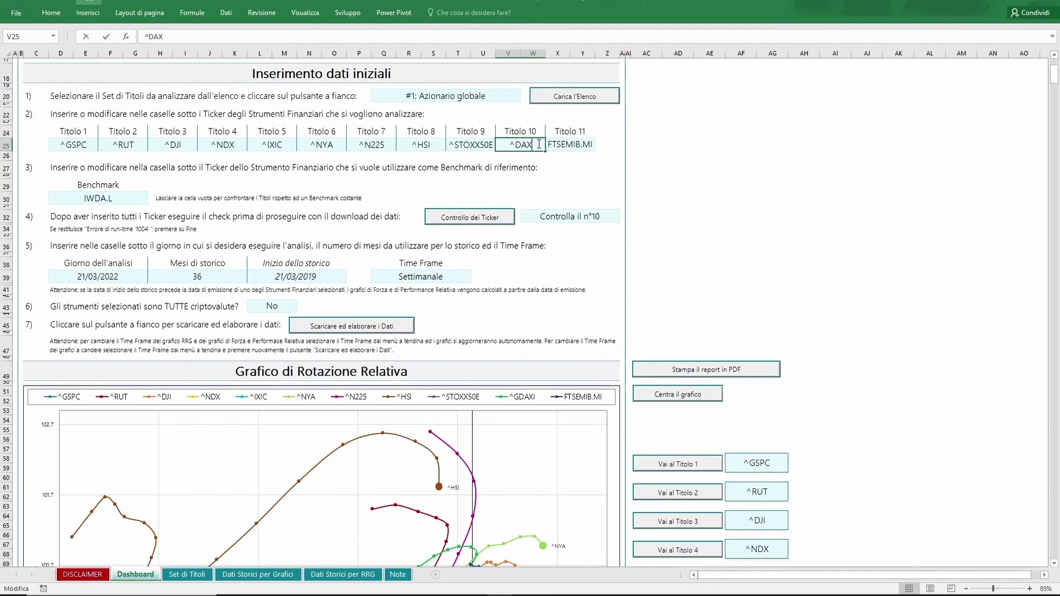
Step: Correct the Titolo 10 ticker from ^DAX to ^GDAXI and rerun the ticker check
{"action": "double_click", "coordinate": [539, 144]}
{"action": "type", "text": "I"}
{"action": "key", "text": "Left"}
{"action": "key", "text": "Left"}
{"action": "key", "text": "Left"}
{"action": "type", "text": "G"}
{"action": "left_click", "coordinate": [507, 226]}
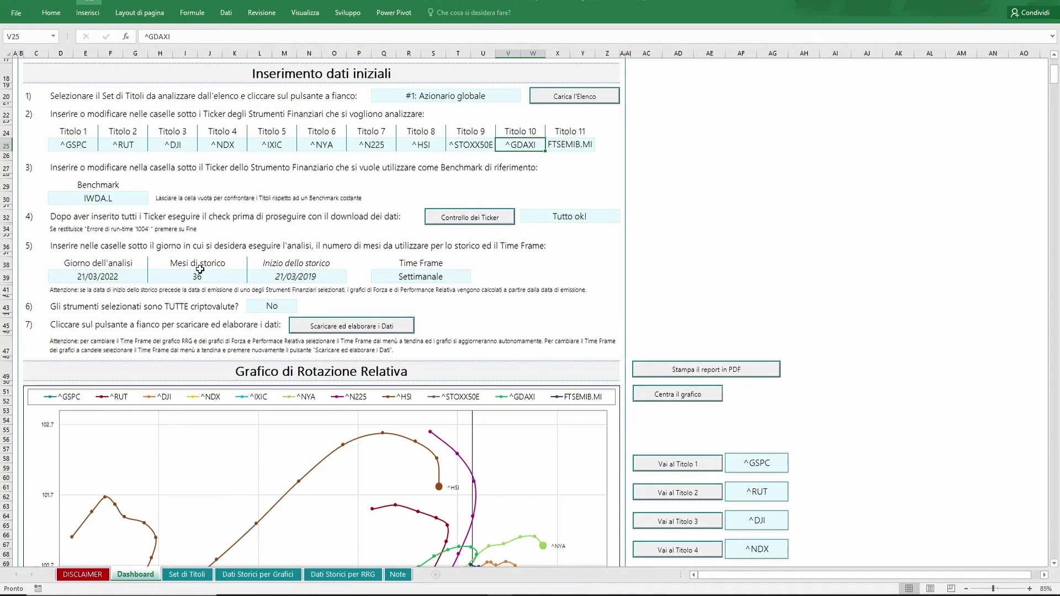
{"action": "left_click", "coordinate": [140, 278]}
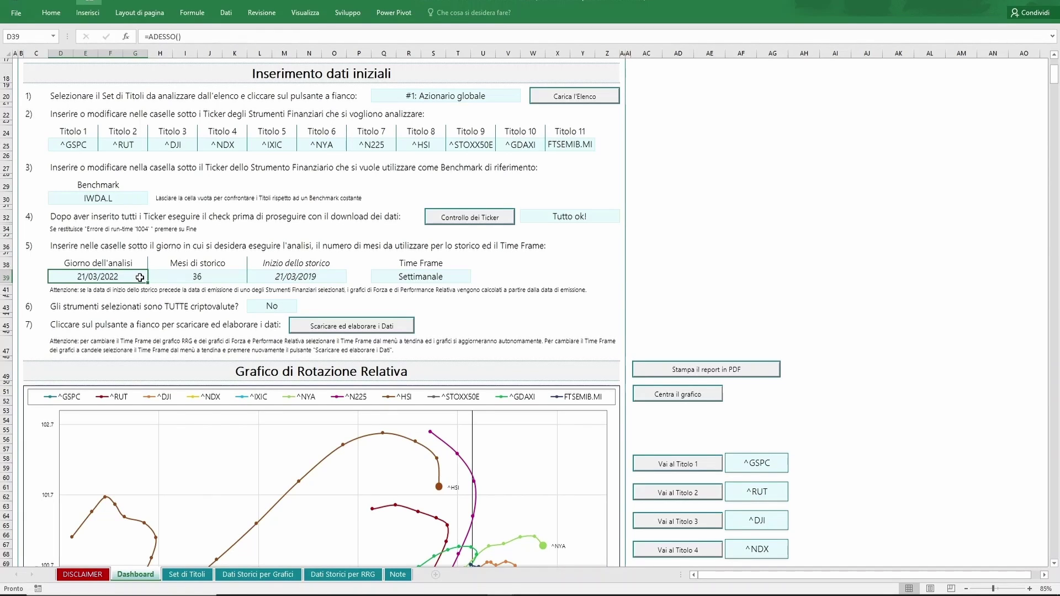
{"action": "double_click", "coordinate": [140, 278]}
{"action": "left_click_drag", "start_coordinate": [121, 277], "coordinate": [73, 278]}
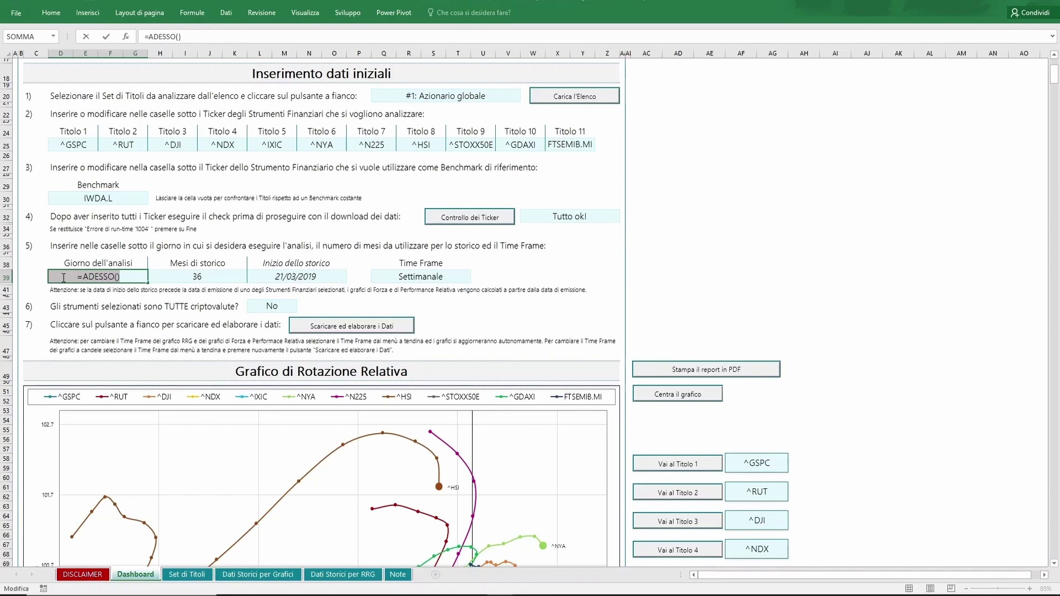
{"action": "type", "text": "01"}
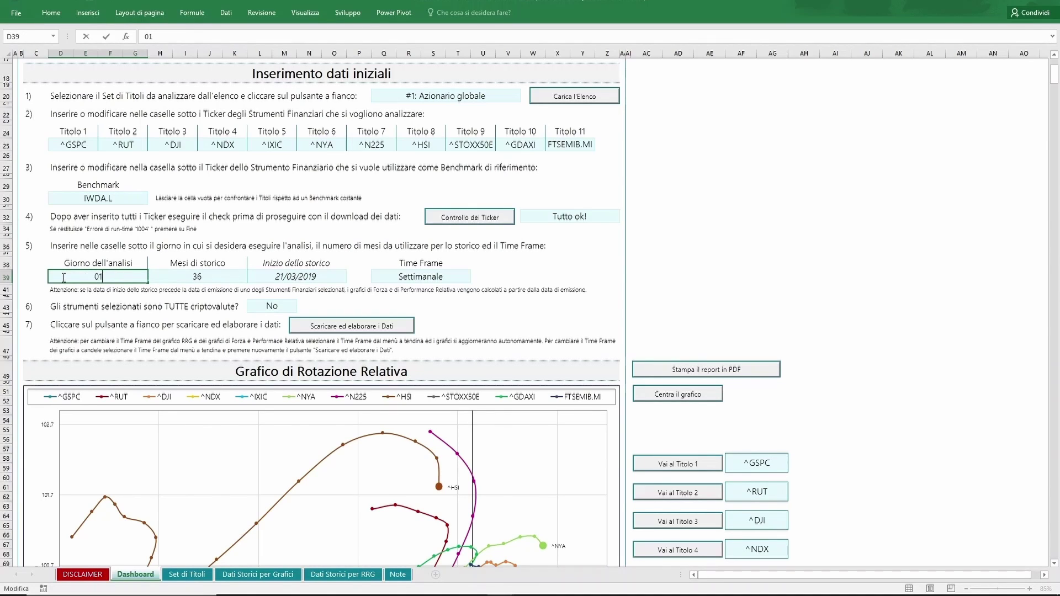
{"action": "type", "text": "/01"}
{"action": "type", "text": "/2"}
{"action": "type", "text": "022"}
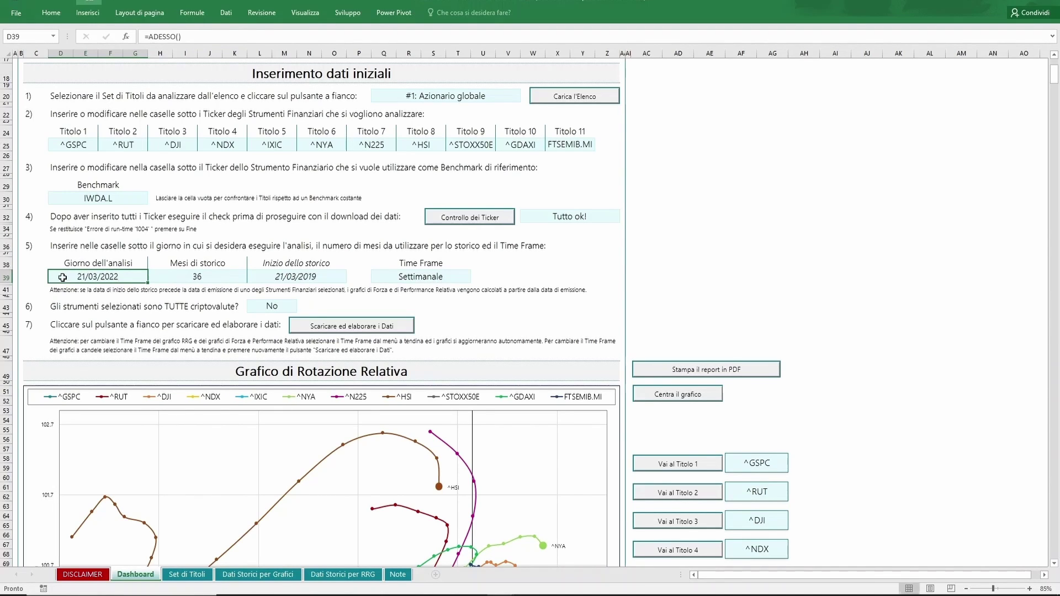
{"action": "left_click", "coordinate": [237, 279]}
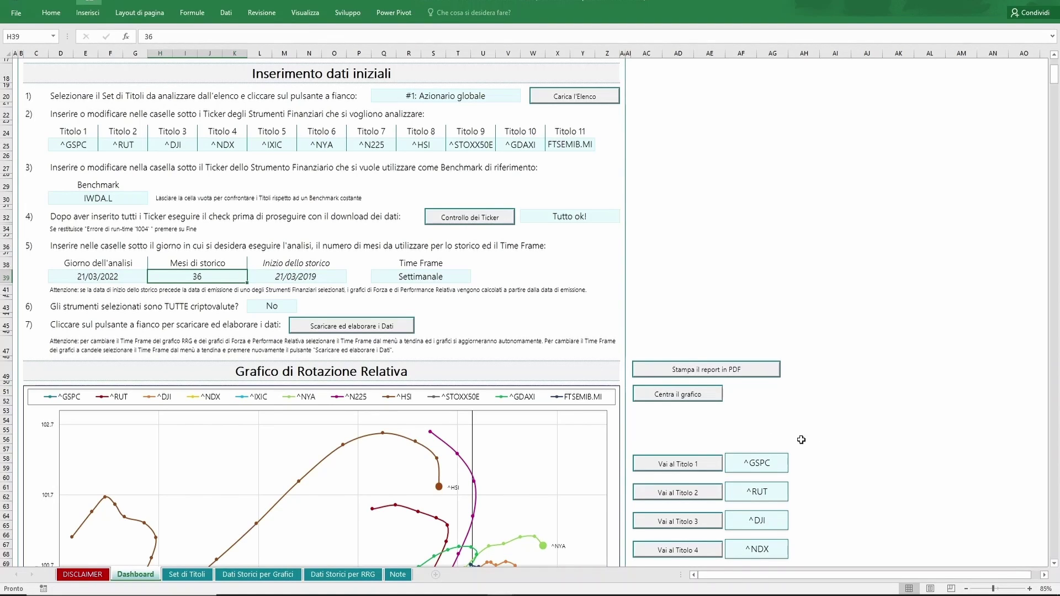
Step: Scroll down to the Grafico di Rotazione Relativa chart and select its ^RUT data label
{"action": "left_click", "coordinate": [1055, 562]}
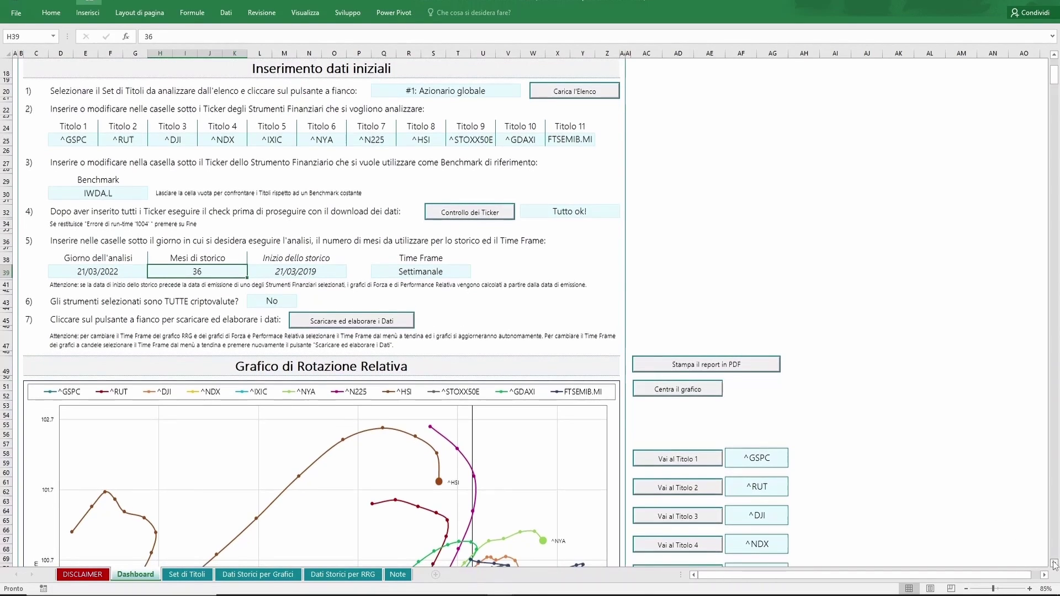
{"action": "left_click_drag", "start_coordinate": [1055, 562], "coordinate": [1055, 564]}
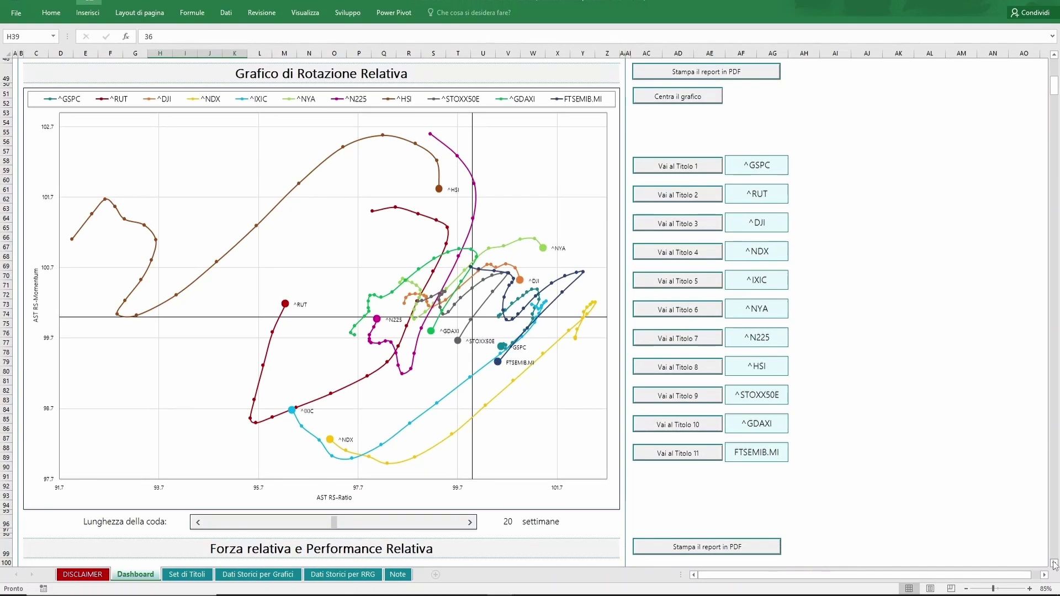
{"action": "left_click", "coordinate": [32, 99]}
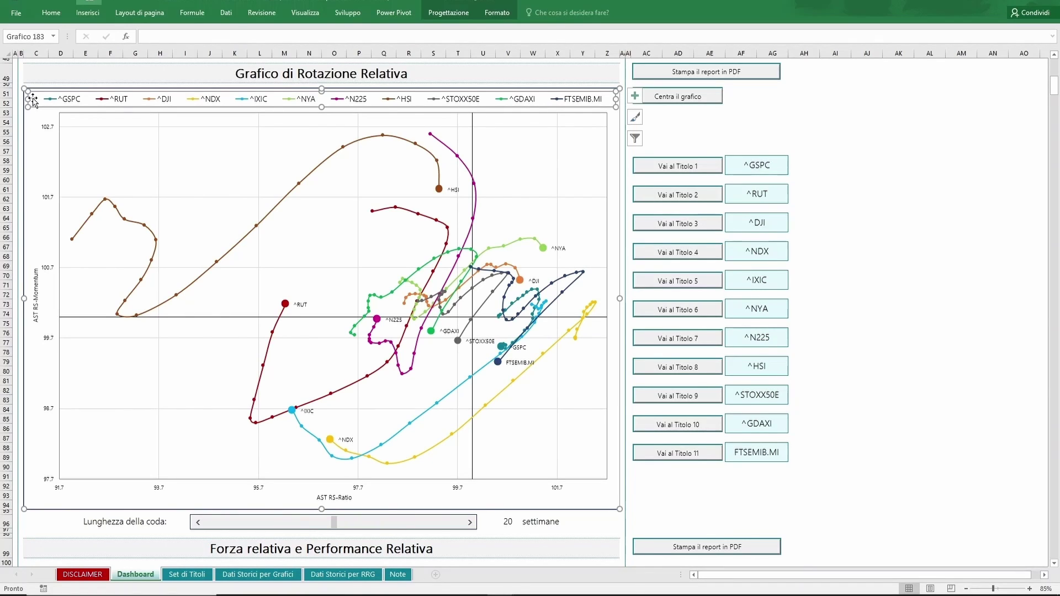
{"action": "key", "text": "Escape"}
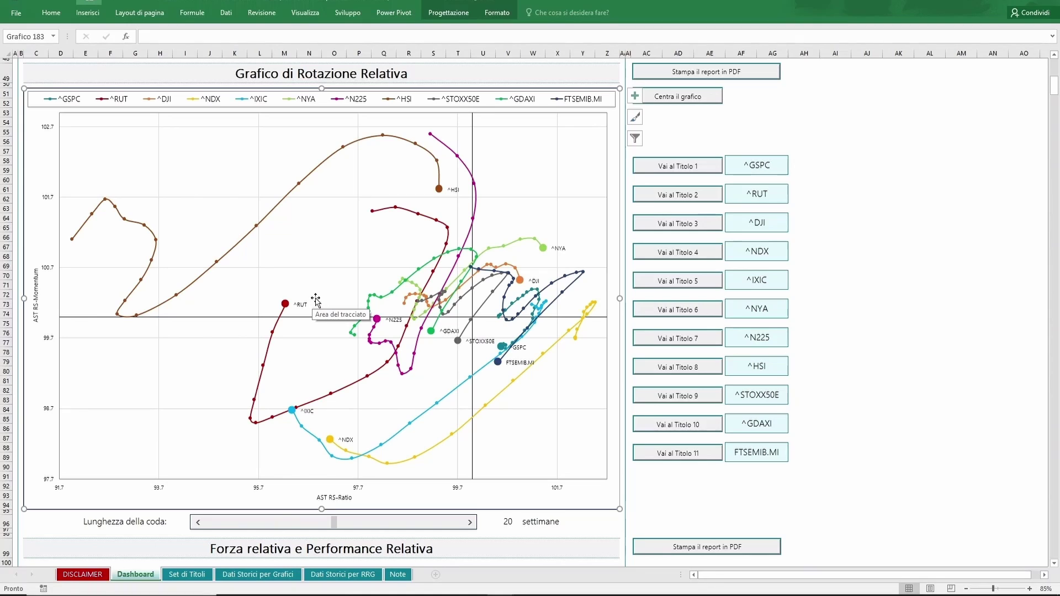
{"action": "key", "text": "Escape"}
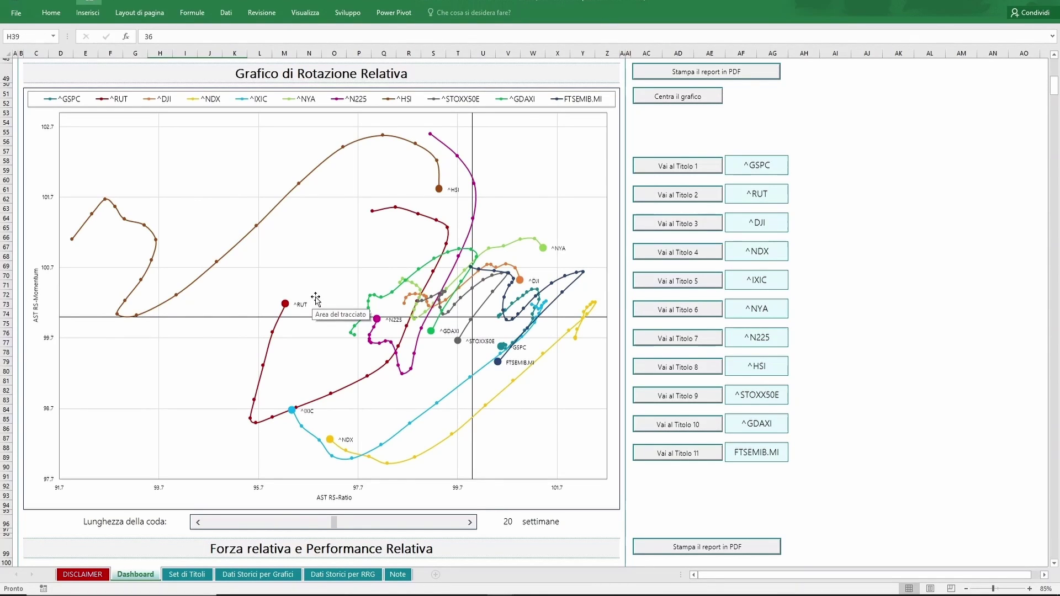
{"action": "left_click", "coordinate": [315, 299]}
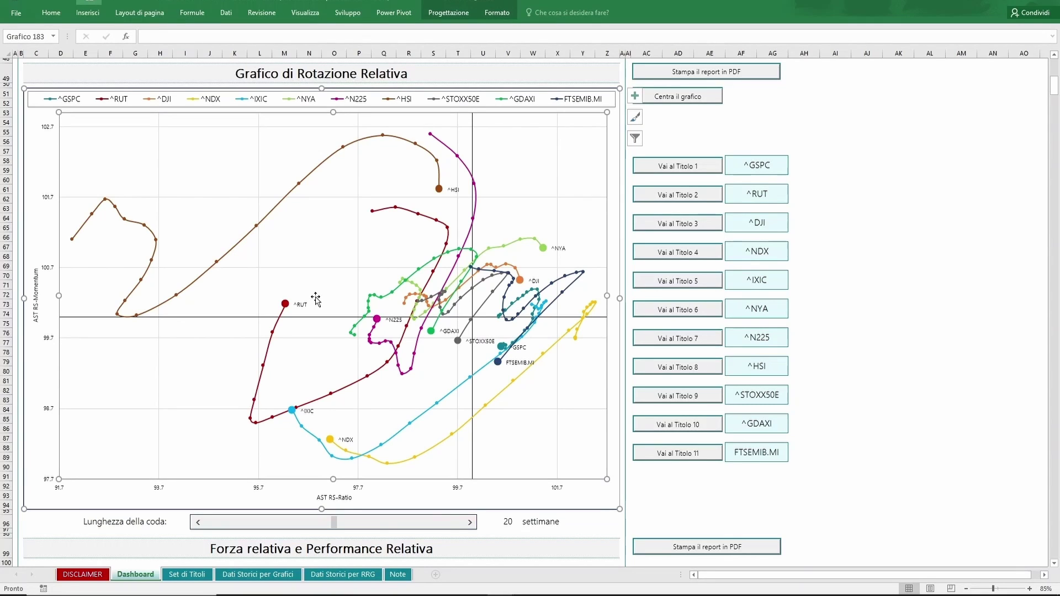
{"action": "left_click", "coordinate": [301, 306]}
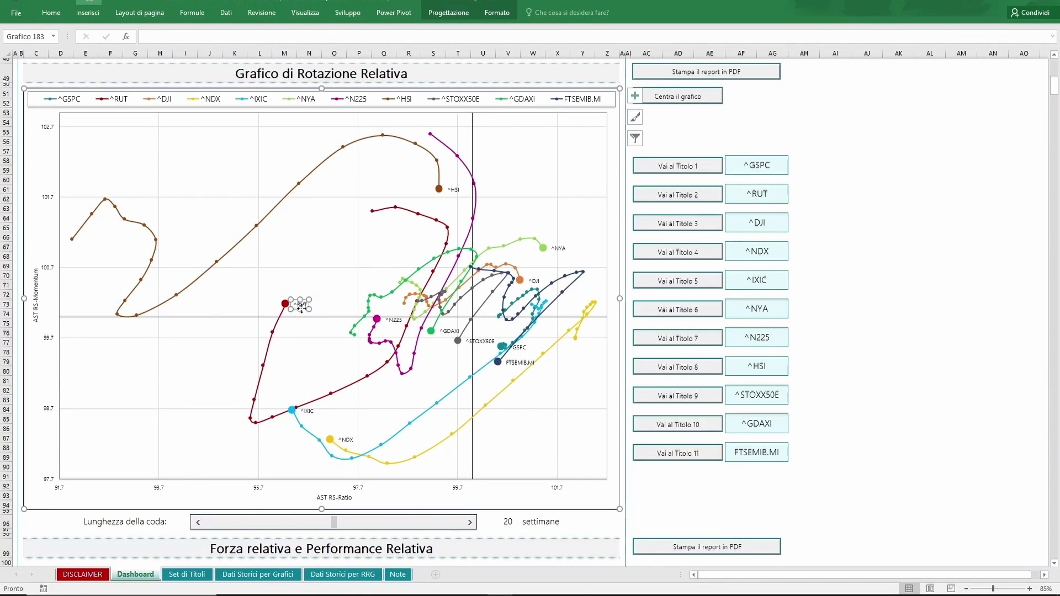
Step: Format the ^RUT data label: position A sinistra with Nome serie unchecked, then close the pane
{"action": "right_click", "coordinate": [301, 307]}
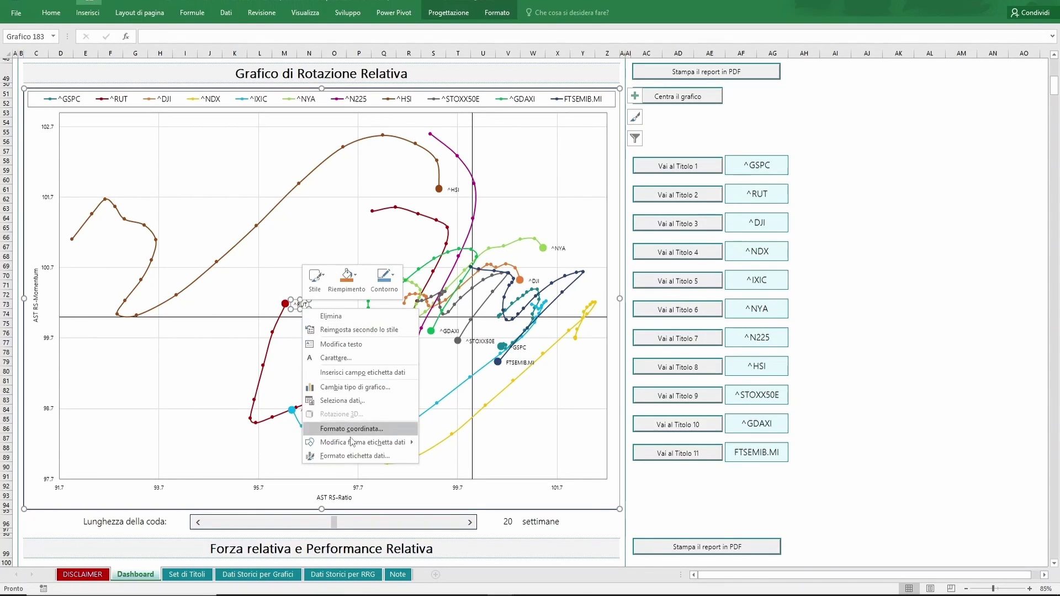
{"action": "left_click", "coordinate": [353, 456]}
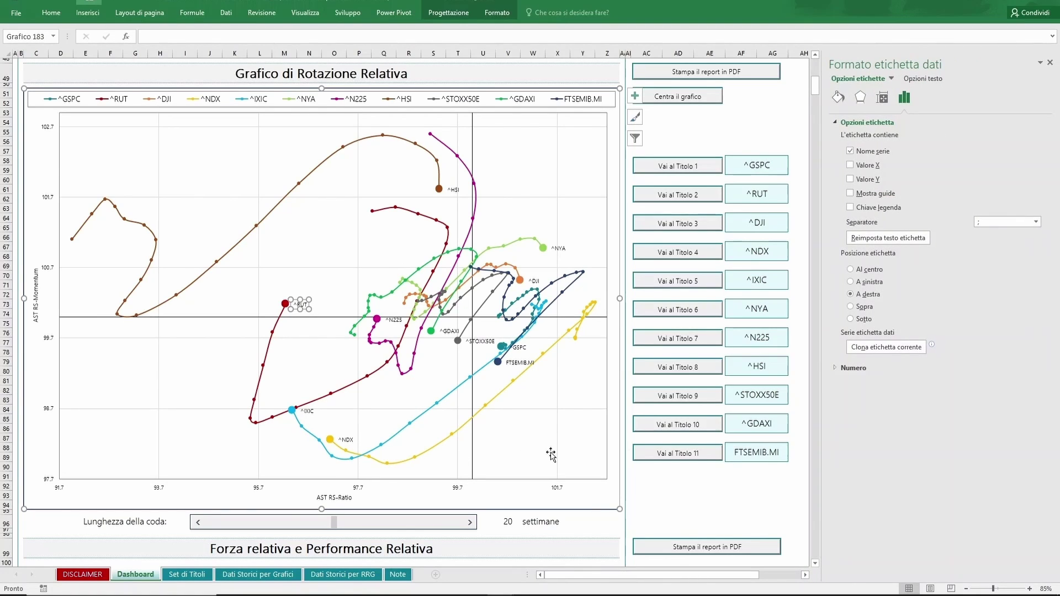
{"action": "left_click", "coordinate": [869, 284]}
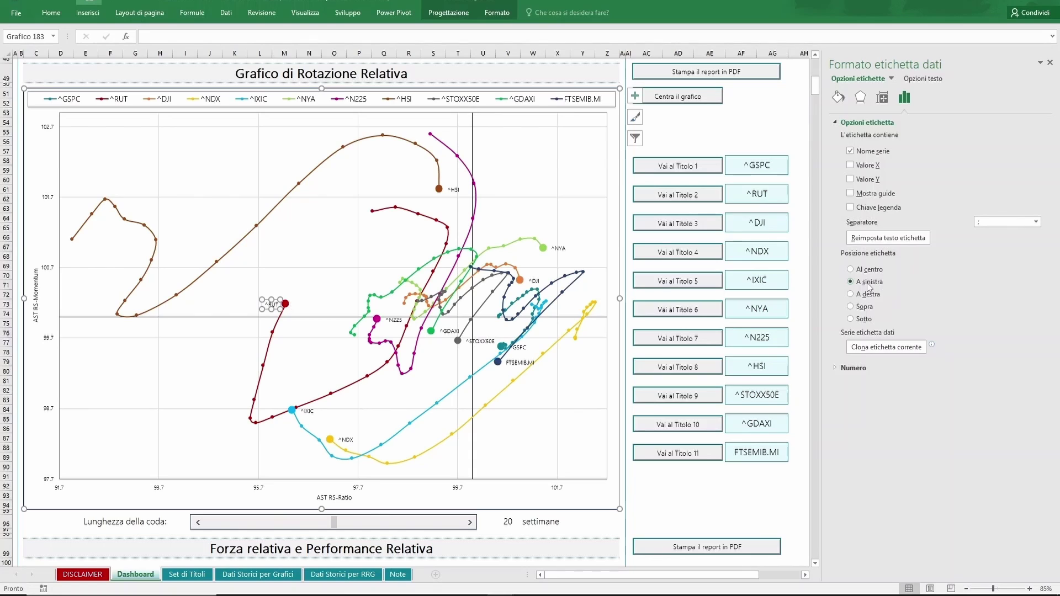
{"action": "left_click", "coordinate": [850, 151]}
{"action": "key", "text": "Escape"}
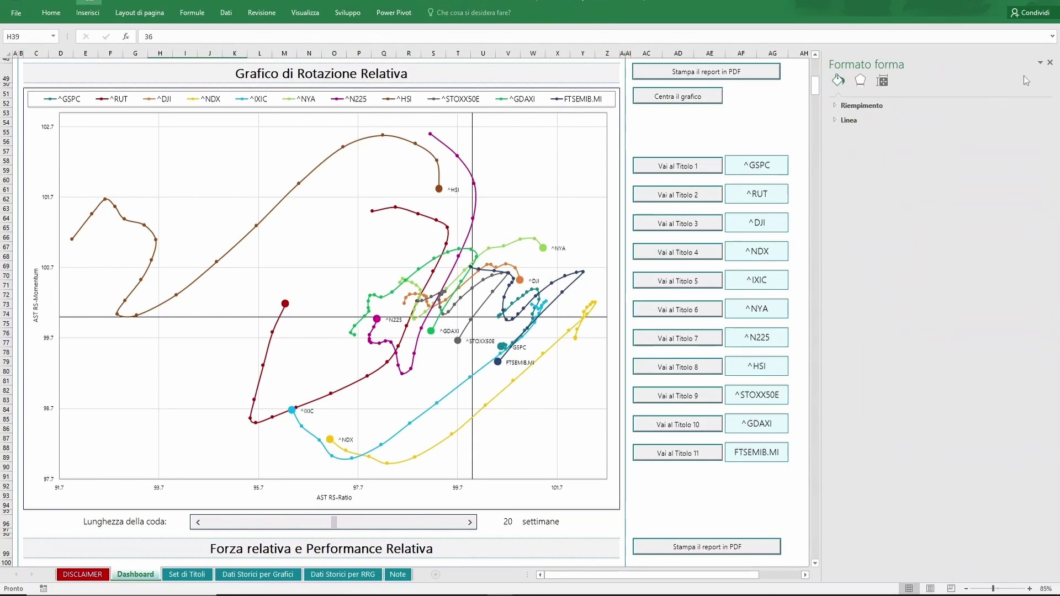
{"action": "left_click", "coordinate": [1050, 63]}
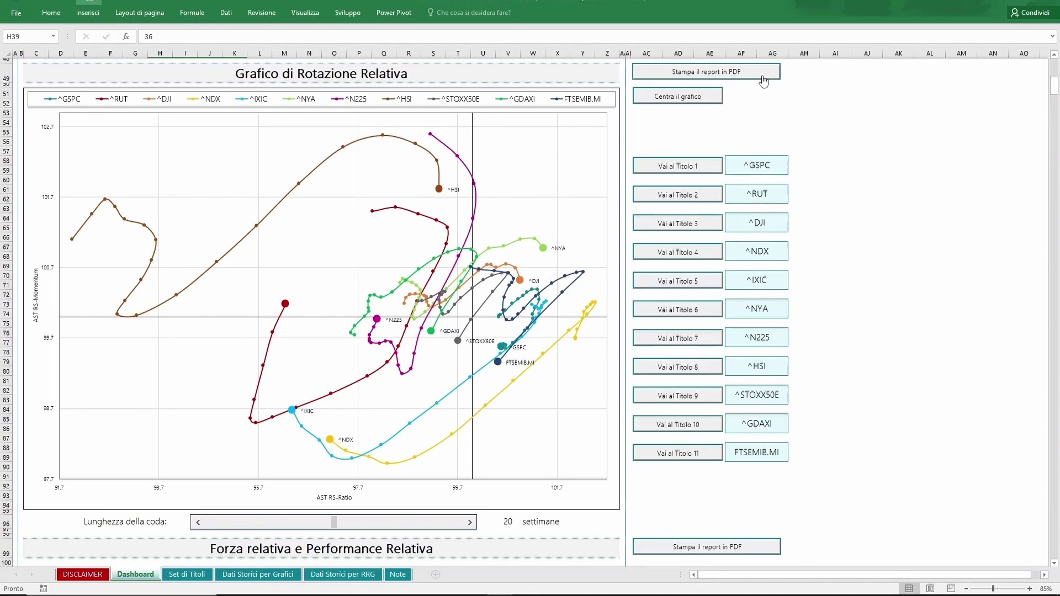
Step: Use Stampa il report in PDF to save 'Forza Relativa + RRG - 21-03-2022.pdf' in Documenti
{"action": "left_click", "coordinate": [763, 78]}
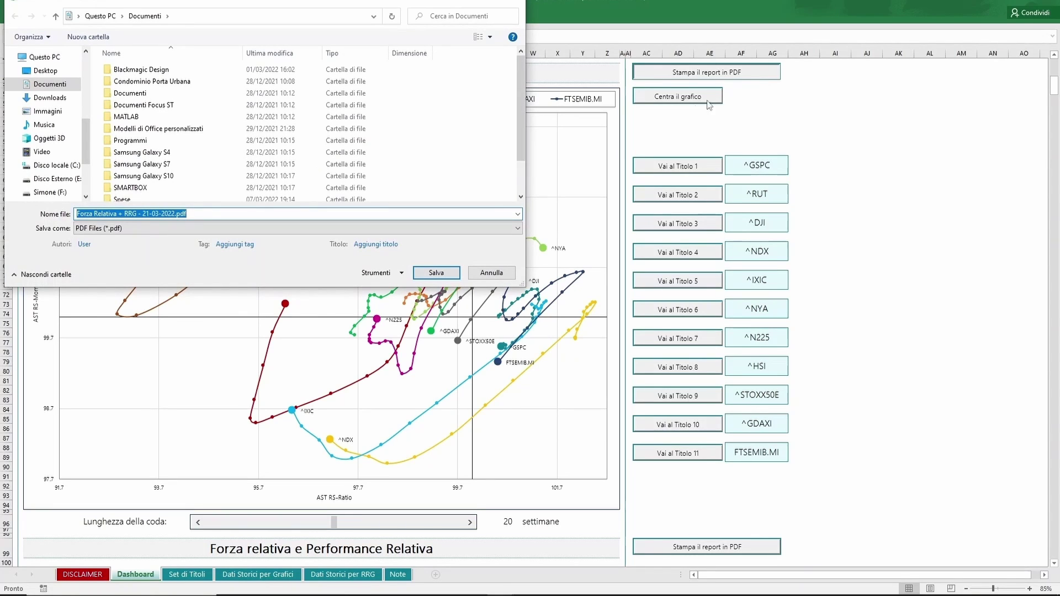
{"action": "left_click", "coordinate": [454, 278]}
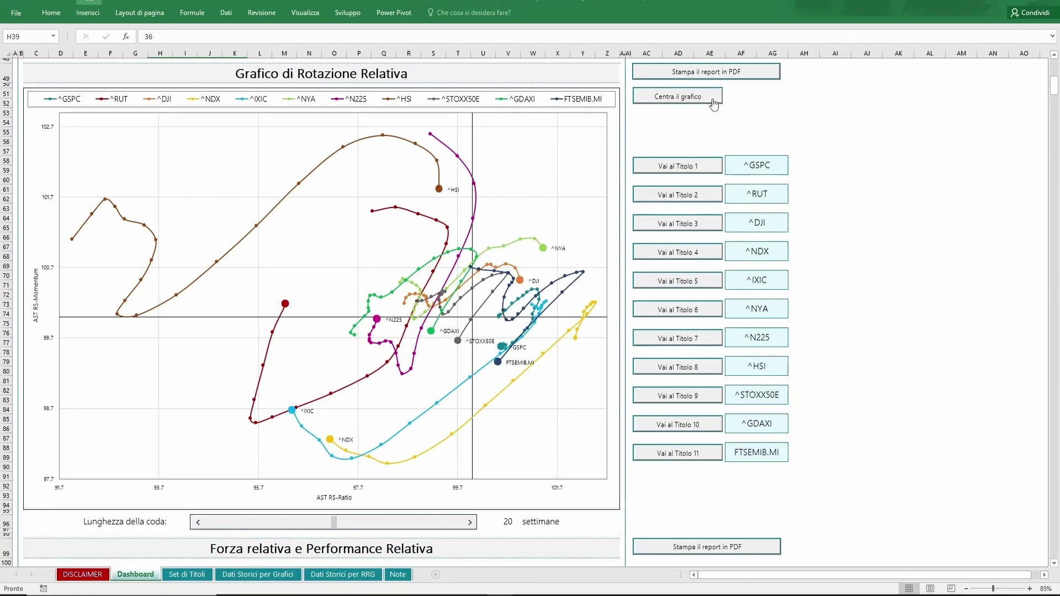
Step: Lengthen the chart tails to 40 weeks and recentre the chart with Centra il grafico
{"action": "left_click", "coordinate": [458, 529]}
{"action": "left_click", "coordinate": [458, 529]}
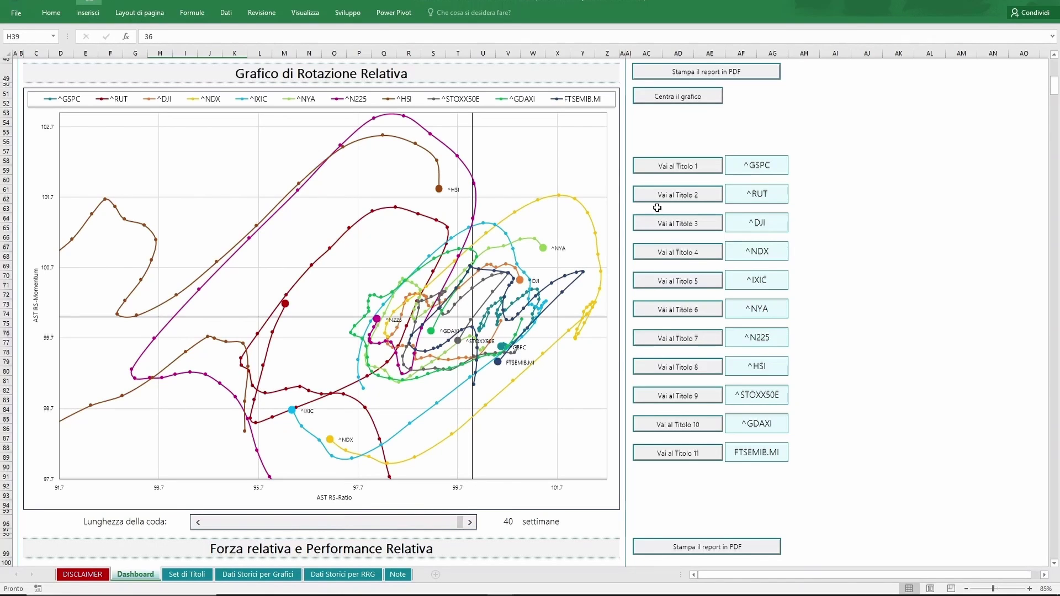
{"action": "left_click", "coordinate": [712, 101]}
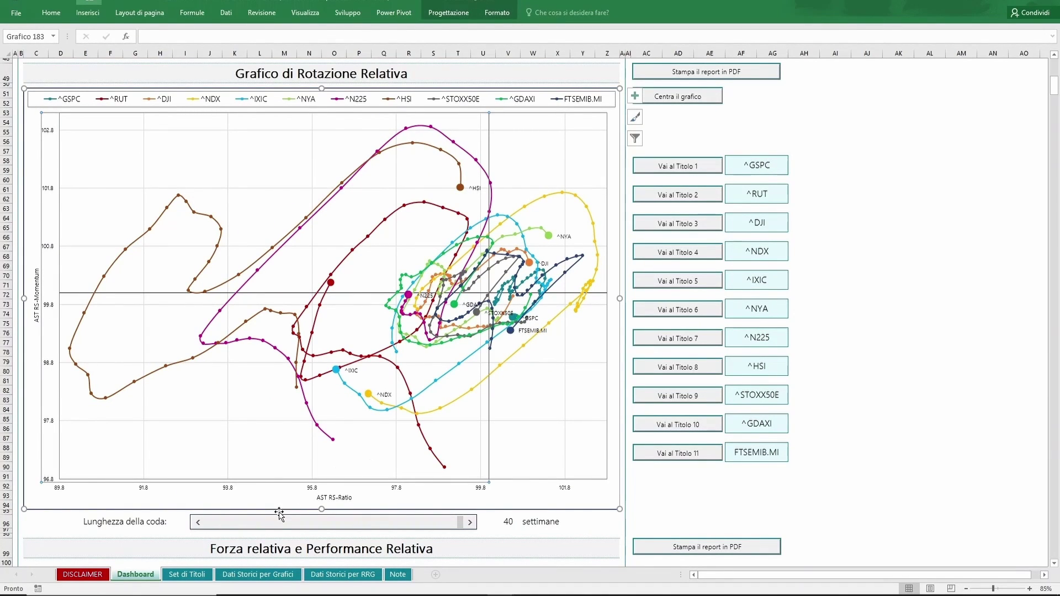
Step: Shorten the tails to 10 settimane and recentre the chart again
{"action": "left_click", "coordinate": [272, 529]}
{"action": "left_click", "coordinate": [272, 529]}
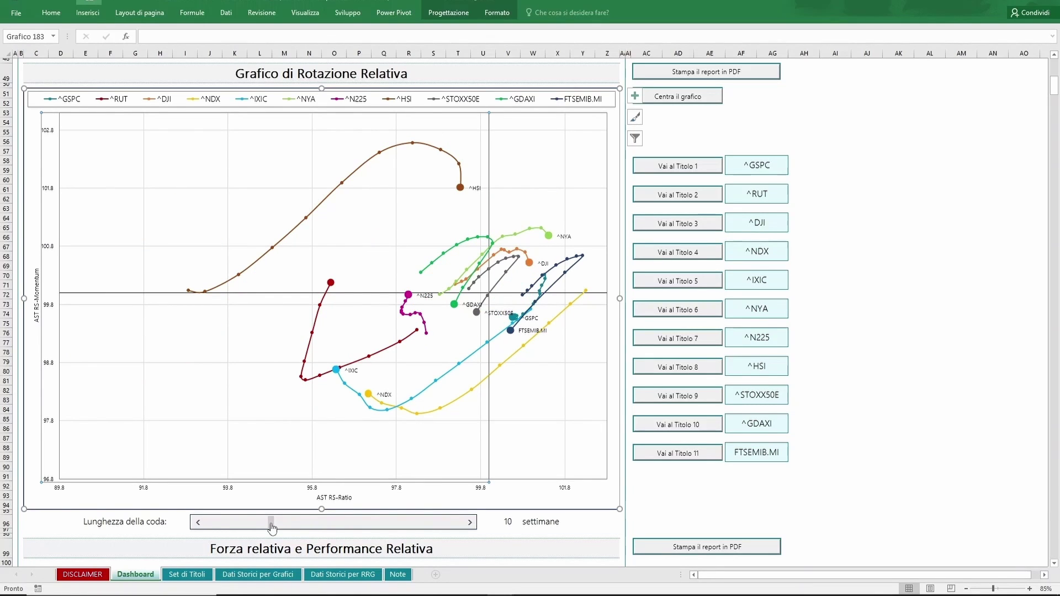
{"action": "left_click", "coordinate": [716, 103]}
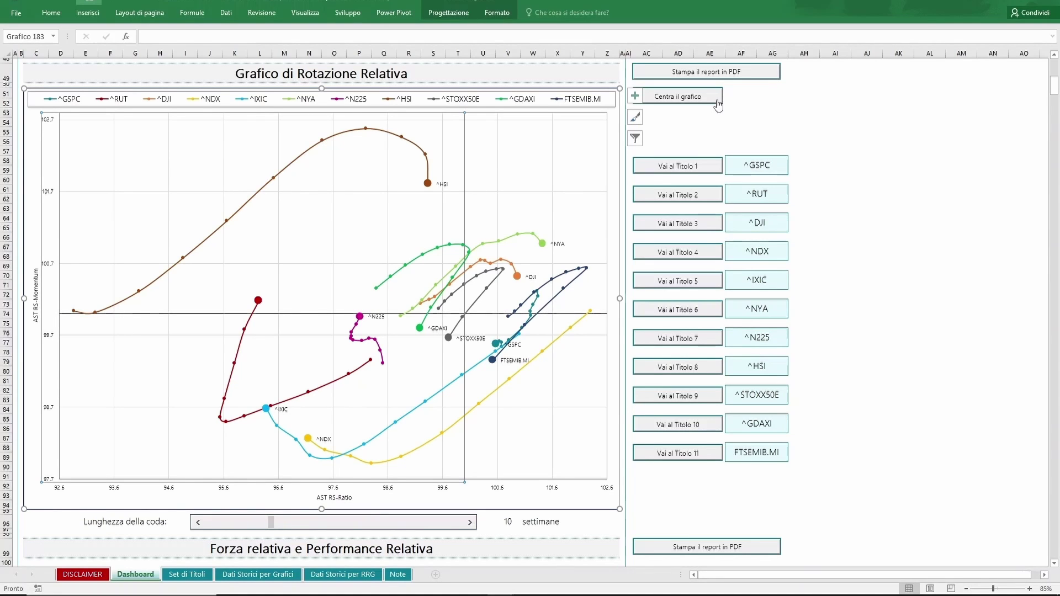
{"action": "scroll", "coordinate": [459, 221], "scroll_direction": "up", "scroll_amount": 4}
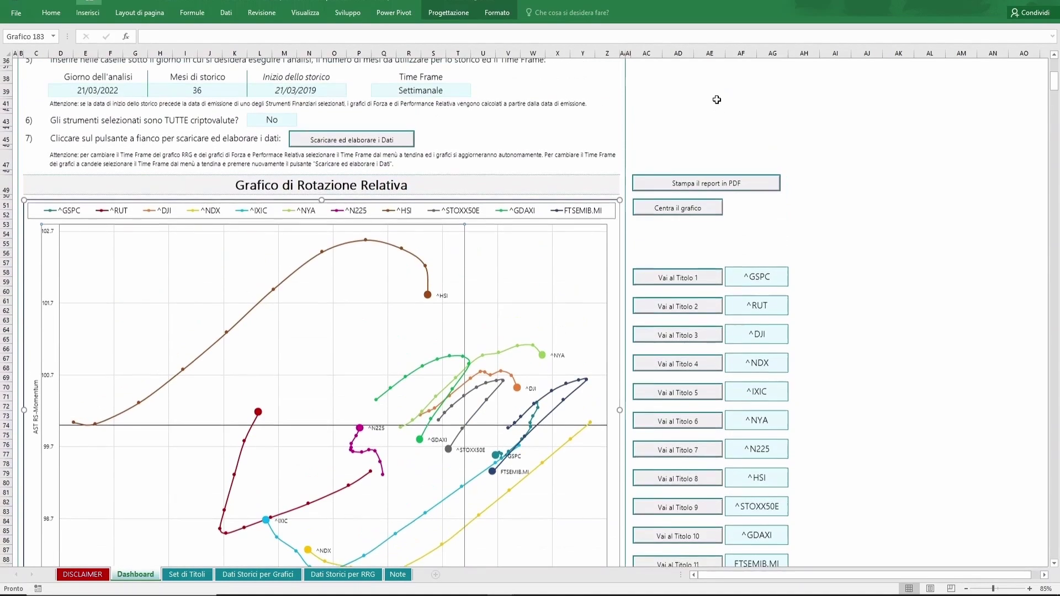
{"action": "left_click", "coordinate": [458, 95]}
Step: Switch the Time Frame to Giornaliero and recentre the rotation chart
{"action": "left_click", "coordinate": [476, 97]}
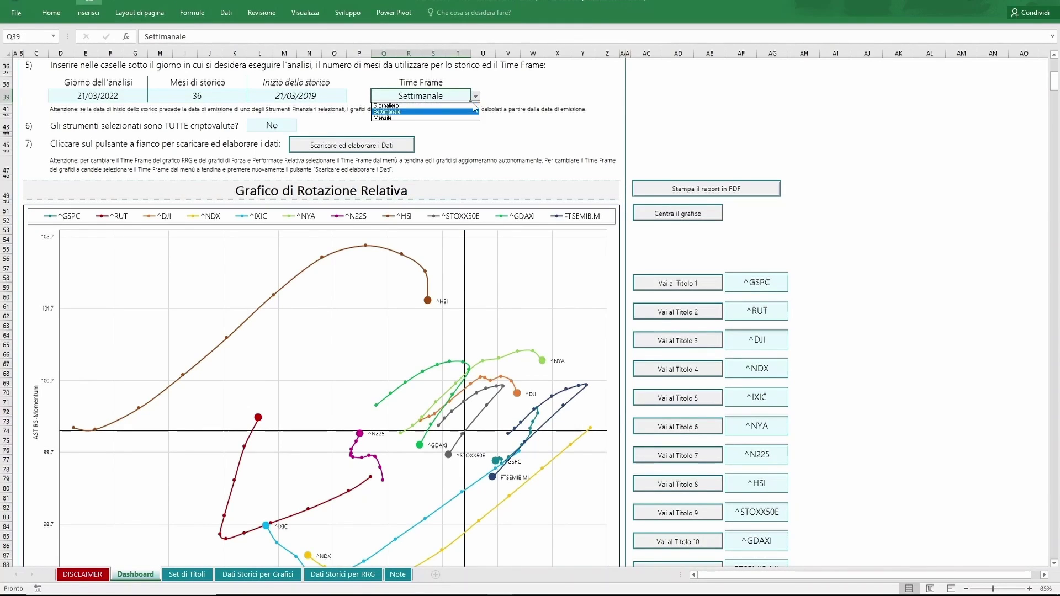
{"action": "left_click", "coordinate": [470, 106]}
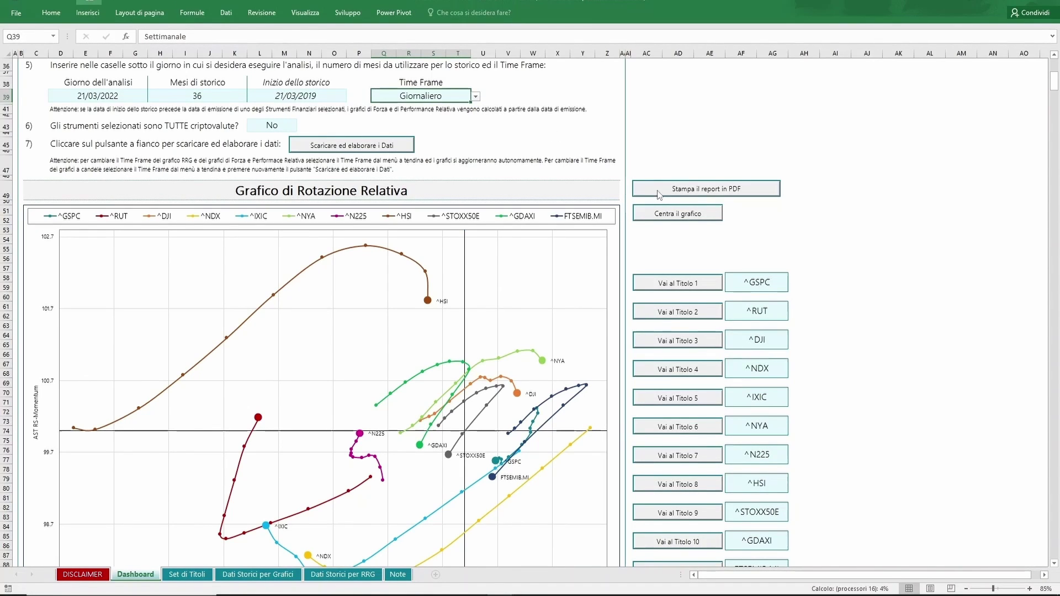
{"action": "left_click", "coordinate": [714, 216]}
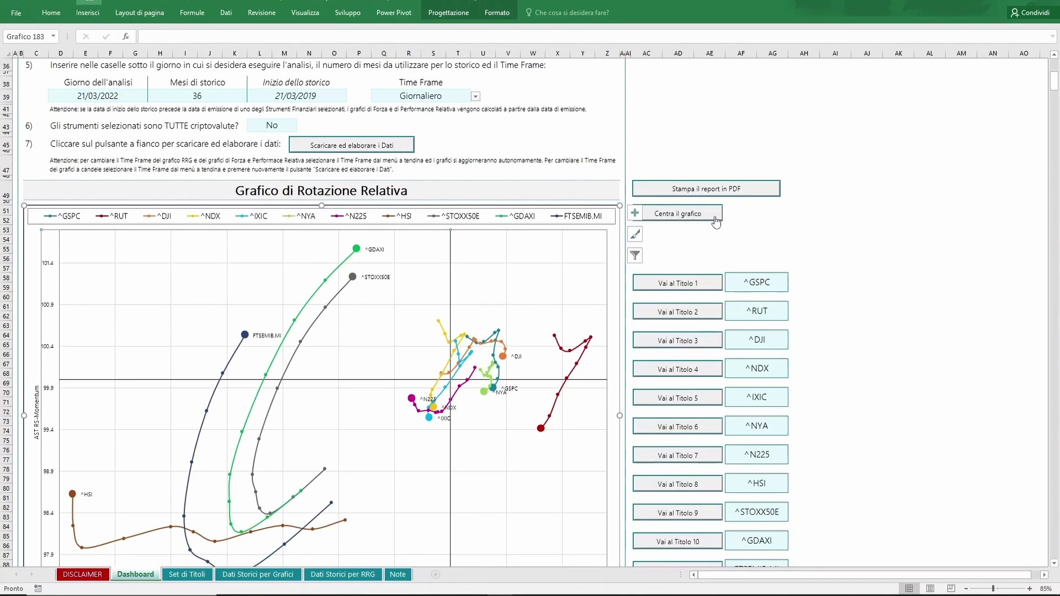
Step: Set the Time Frame back to Settimanale and recentre the chart so every ticker fits
{"action": "left_click", "coordinate": [476, 98]}
{"action": "left_click", "coordinate": [397, 112]}
{"action": "left_click", "coordinate": [713, 220]}
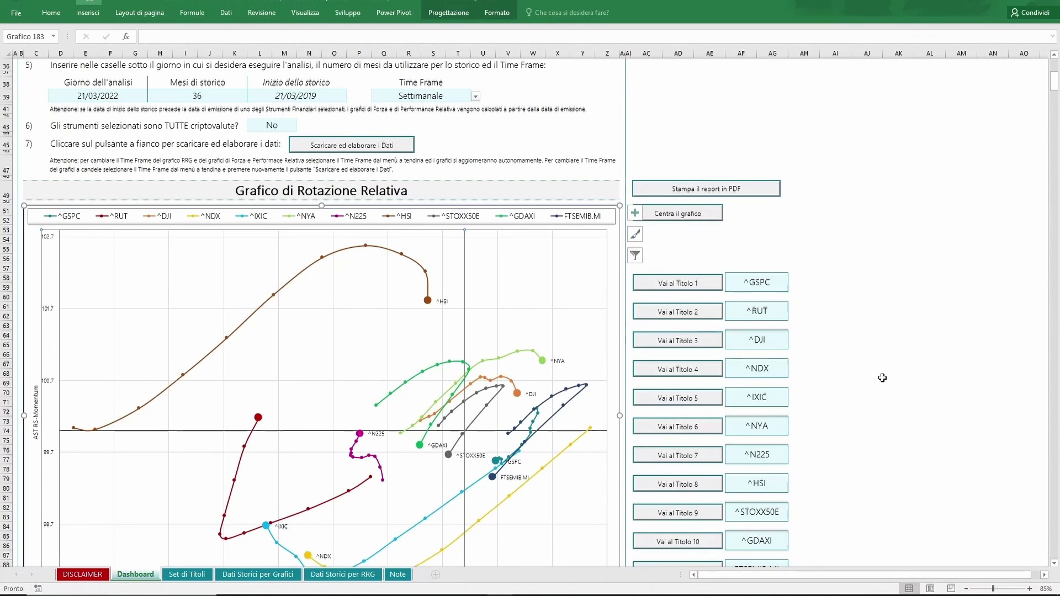
{"action": "scroll", "coordinate": [1055, 568], "scroll_direction": "down", "scroll_amount": 1}
{"action": "scroll", "coordinate": [1055, 569], "scroll_direction": "down", "scroll_amount": 3}
{"action": "key", "text": "Escape"}
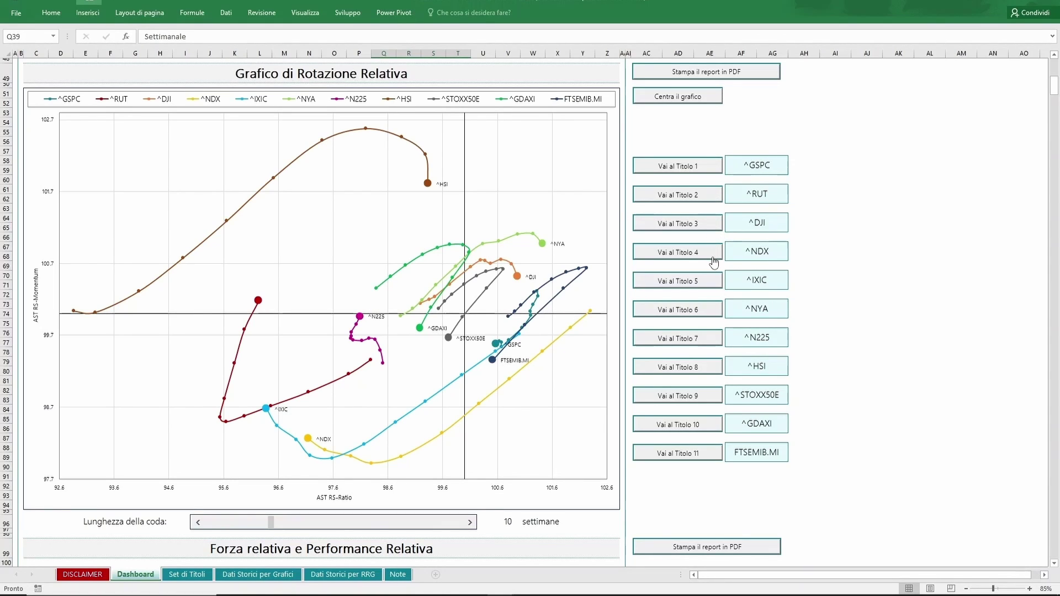
Step: Jump to Analisi Titolo 8 and scroll through the ^HSI and IWDA.L candlestick charts, then back up
{"action": "left_click", "coordinate": [715, 368]}
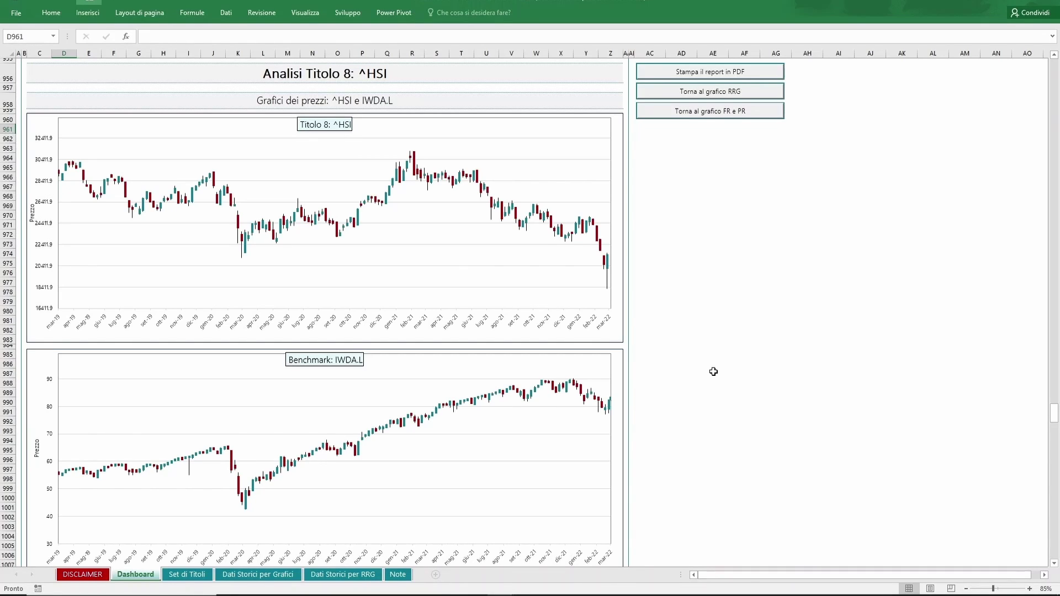
{"action": "scroll", "coordinate": [714, 372], "scroll_direction": "down", "scroll_amount": 7}
{"action": "scroll", "coordinate": [713, 372], "scroll_direction": "down", "scroll_amount": 6}
{"action": "scroll", "coordinate": [713, 371], "scroll_direction": "down", "scroll_amount": 5}
{"action": "scroll", "coordinate": [713, 372], "scroll_direction": "down", "scroll_amount": 5}
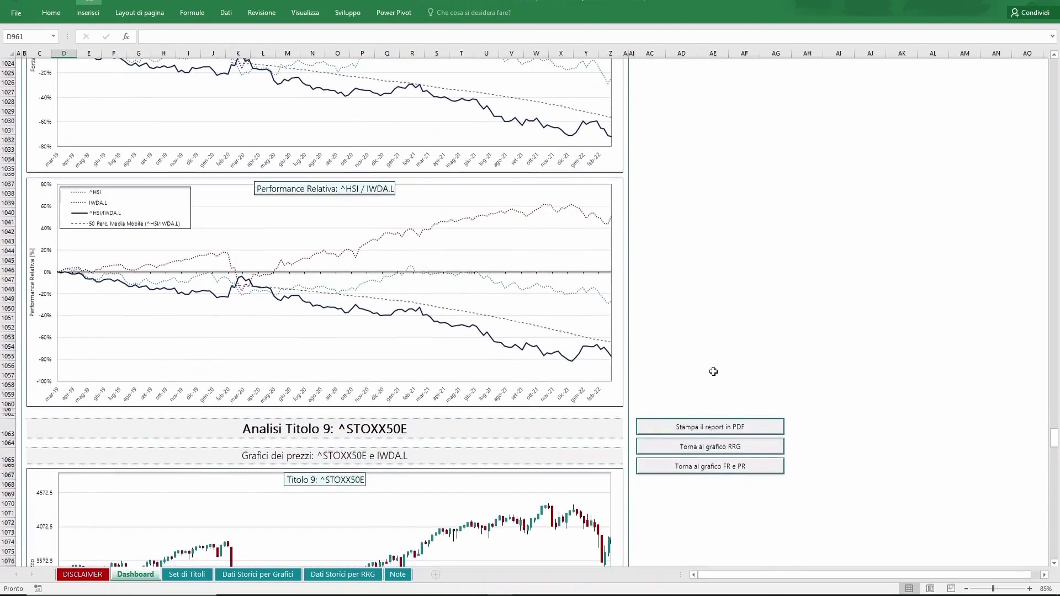
{"action": "scroll", "coordinate": [713, 372], "scroll_direction": "up", "scroll_amount": 1}
{"action": "scroll", "coordinate": [713, 372], "scroll_direction": "up", "scroll_amount": 5}
{"action": "scroll", "coordinate": [714, 372], "scroll_direction": "up", "scroll_amount": 5}
{"action": "scroll", "coordinate": [714, 372], "scroll_direction": "up", "scroll_amount": 8}
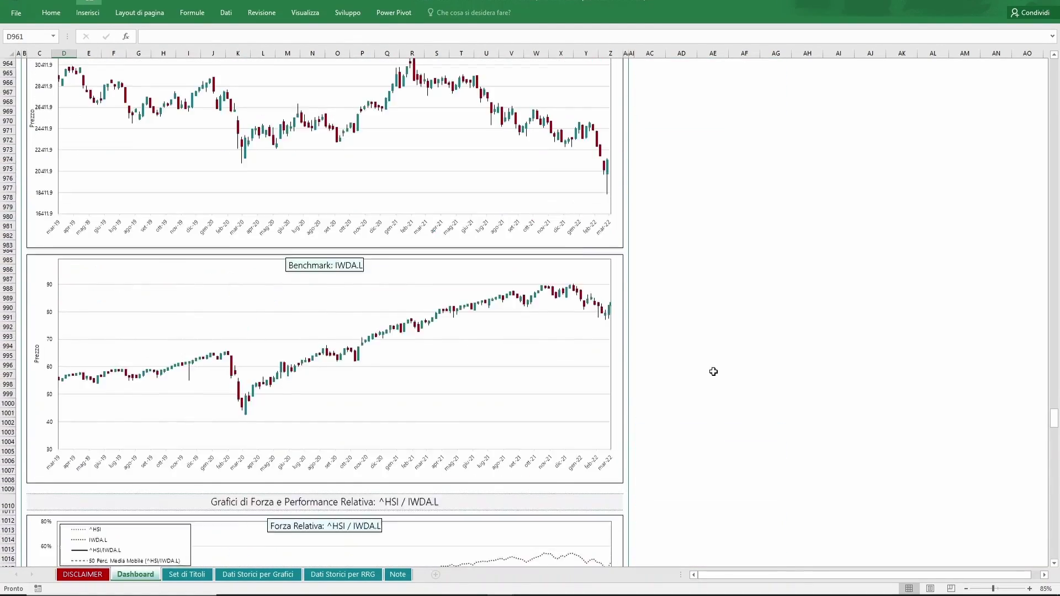
{"action": "scroll", "coordinate": [713, 372], "scroll_direction": "up", "scroll_amount": 4}
{"action": "scroll", "coordinate": [714, 372], "scroll_direction": "up", "scroll_amount": 1}
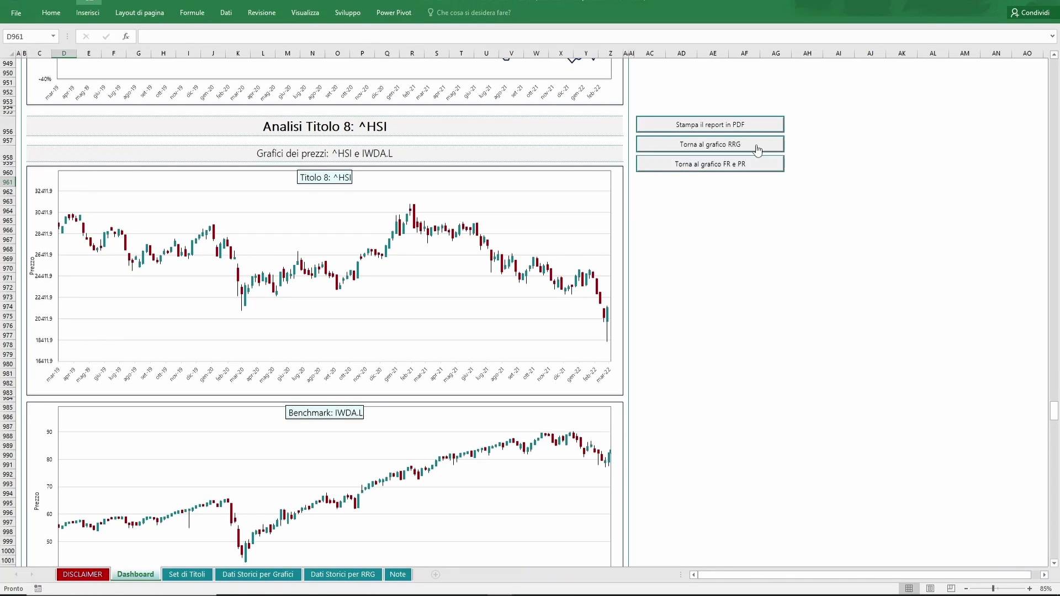
Step: Return to the relative rotation (RRG) chart and start moving down the Dashboard
{"action": "left_click", "coordinate": [758, 148]}
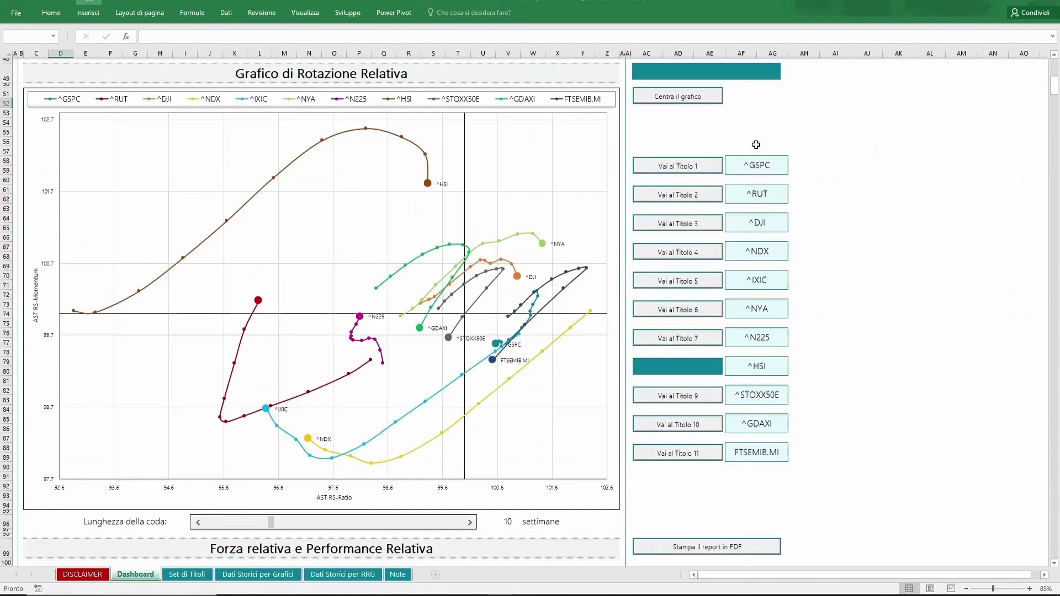
{"action": "left_click", "coordinate": [1054, 564]}
{"action": "left_click_drag", "start_coordinate": [1054, 564], "coordinate": [1056, 569]}
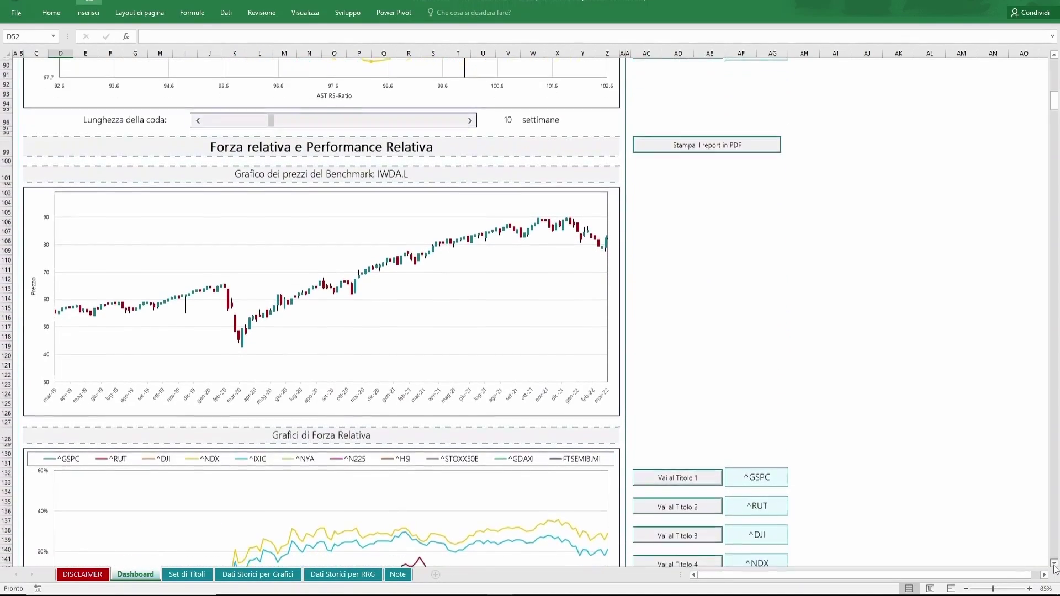
{"action": "left_click", "coordinate": [1054, 565]}
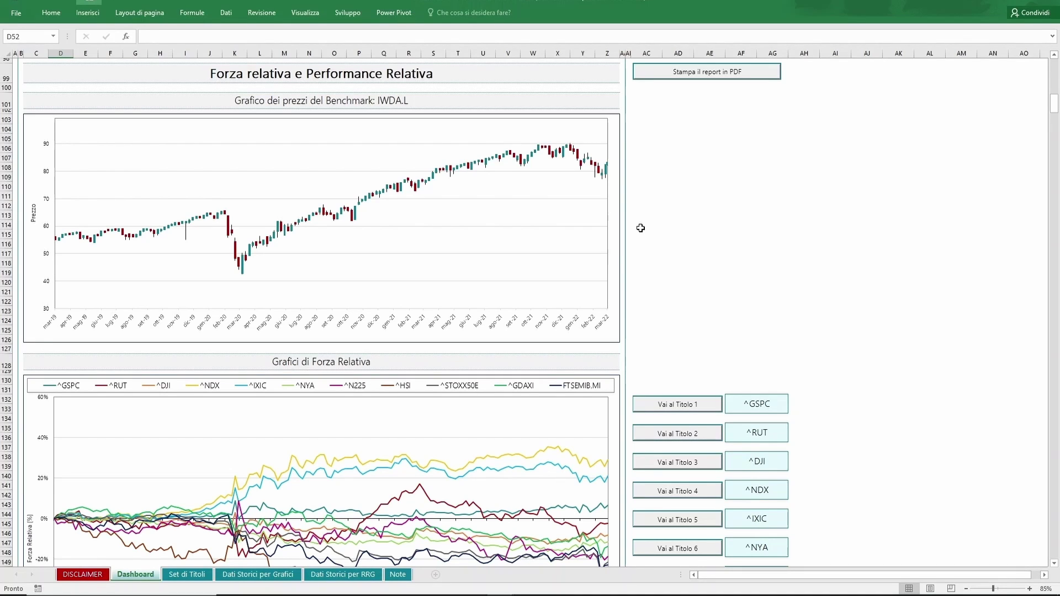
Step: Scroll down to the Grafici di Peformance Relativa chart covering all eleven tickers since 2019
{"action": "scroll", "coordinate": [641, 228], "scroll_direction": "down", "scroll_amount": 1}
{"action": "scroll", "coordinate": [641, 227], "scroll_direction": "down", "scroll_amount": 3}
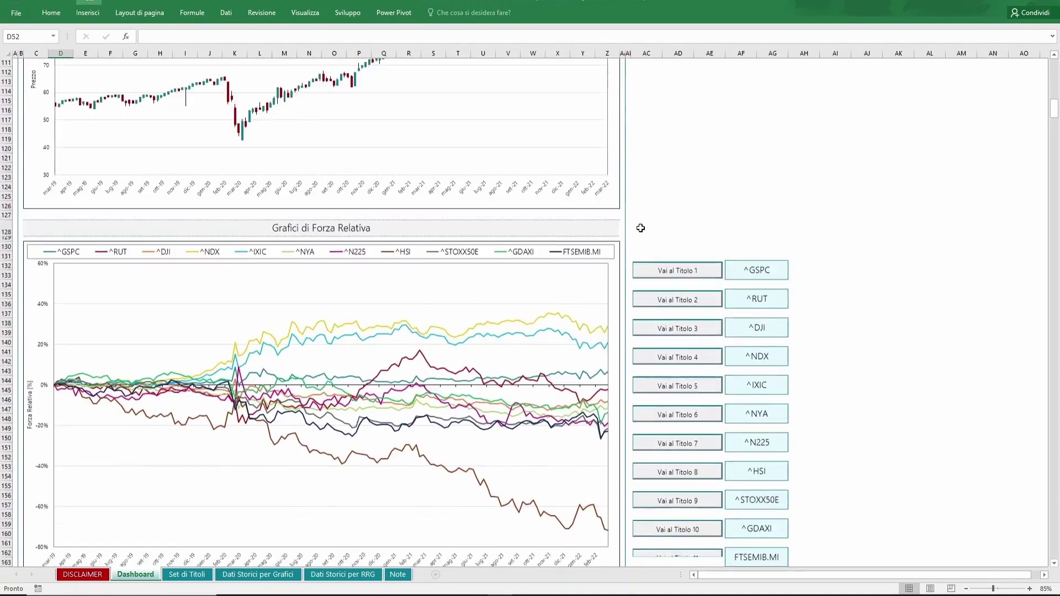
{"action": "scroll", "coordinate": [640, 228], "scroll_direction": "down", "scroll_amount": 3}
{"action": "scroll", "coordinate": [642, 232], "scroll_direction": "down", "scroll_amount": 1}
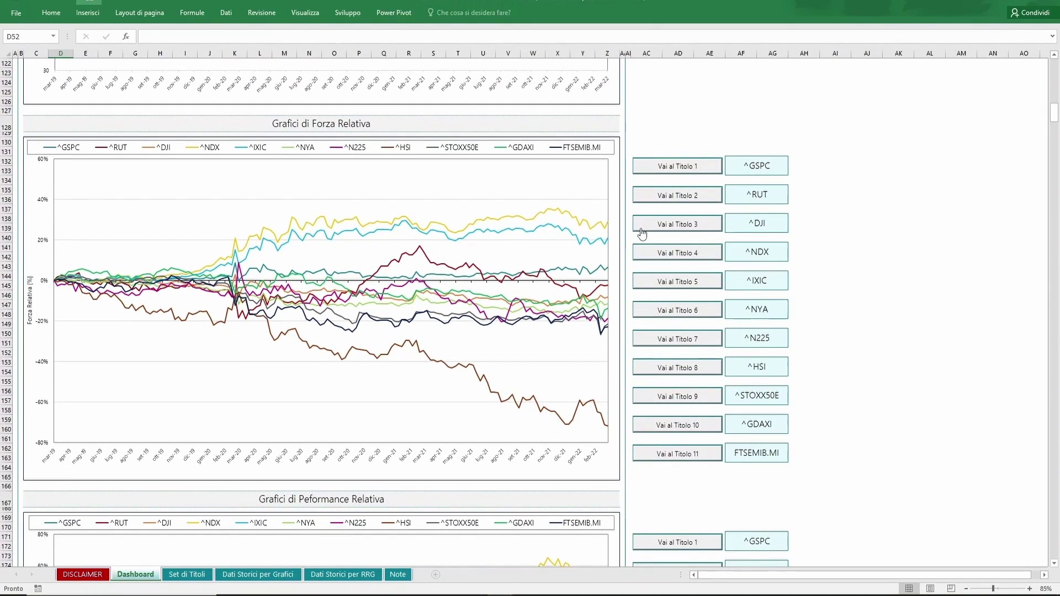
{"action": "scroll", "coordinate": [642, 233], "scroll_direction": "down", "scroll_amount": 7}
{"action": "scroll", "coordinate": [642, 234], "scroll_direction": "down", "scroll_amount": 4}
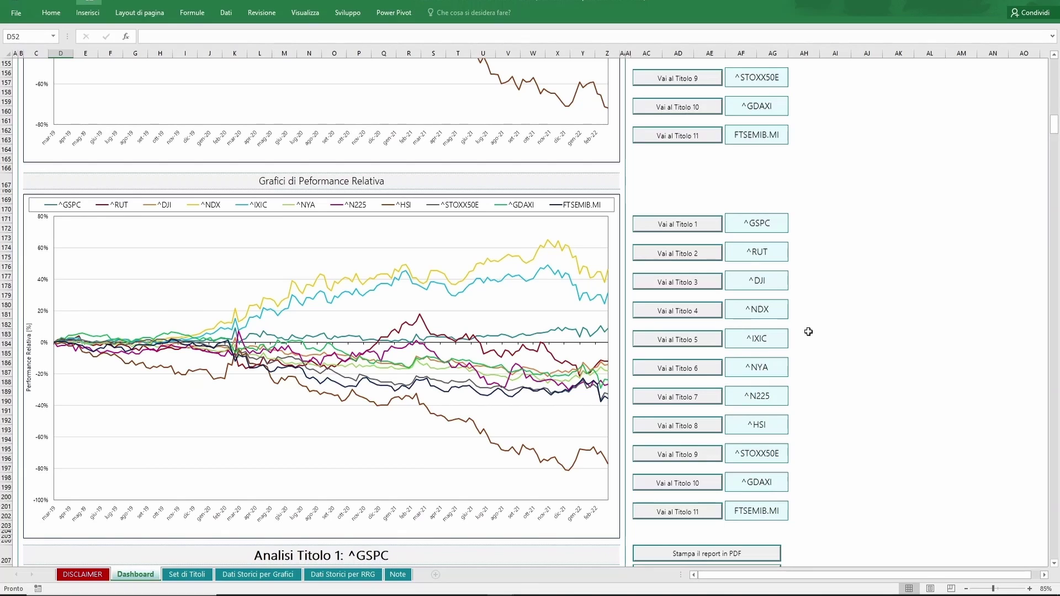
Step: Check which series the Performance Relativa chart plots in its Chart Filters list, changing nothing
{"action": "left_click", "coordinate": [615, 224]}
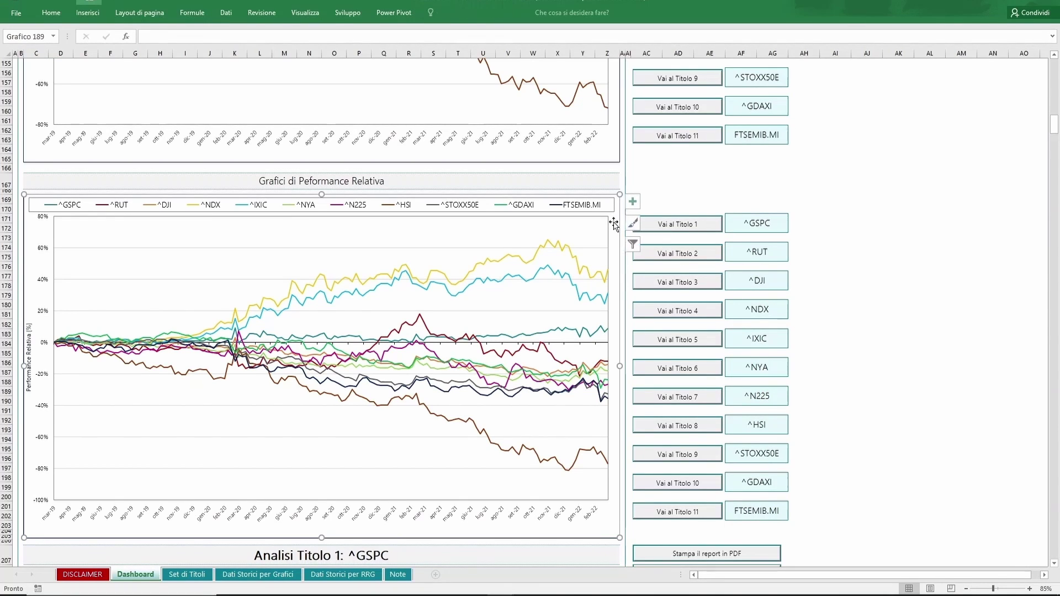
{"action": "left_click", "coordinate": [635, 244]}
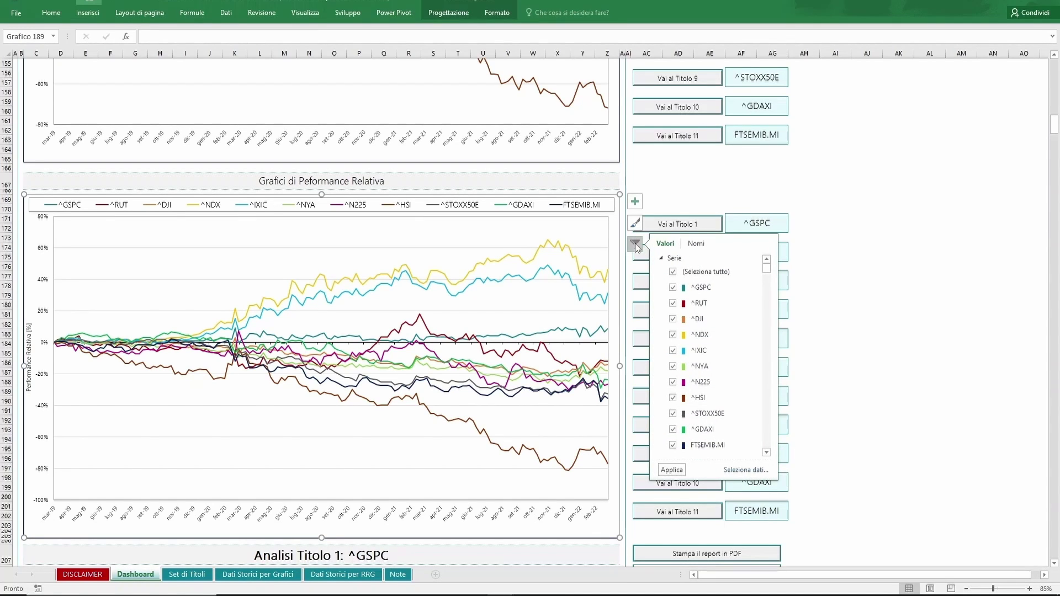
{"action": "left_click", "coordinate": [635, 244]}
Step: Jump to the ^HSI analysis, then return to the Forza relativa e Performance Relativa section
{"action": "key", "text": "Escape"}
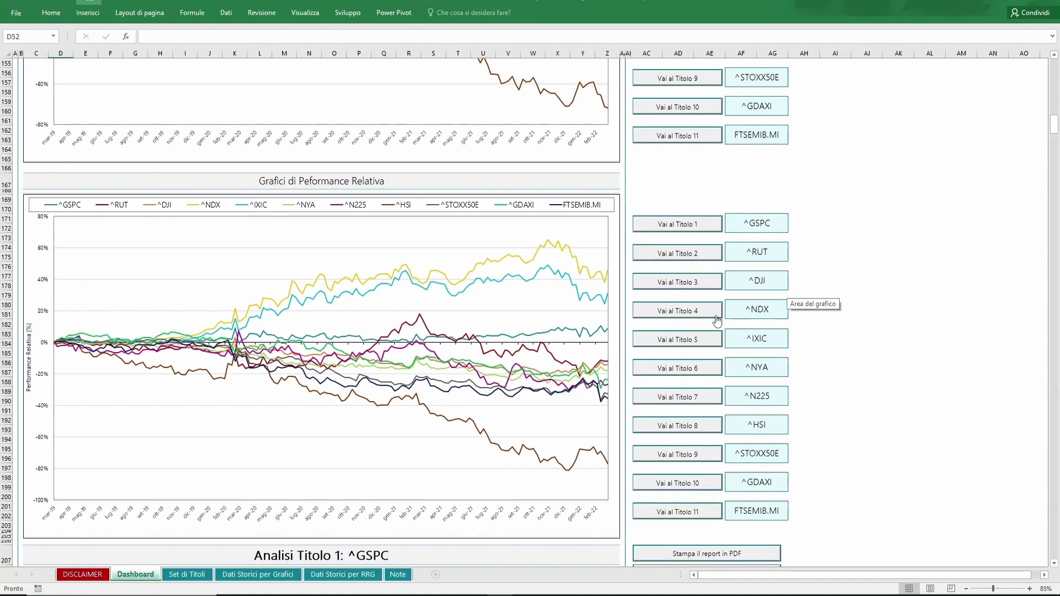
{"action": "left_click", "coordinate": [710, 428]}
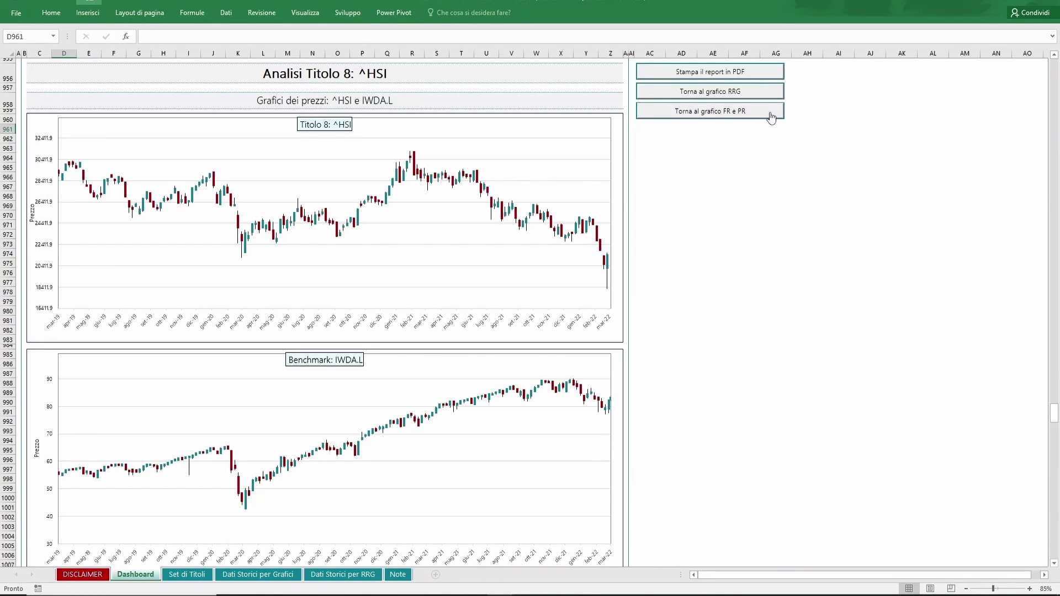
{"action": "left_click", "coordinate": [771, 115]}
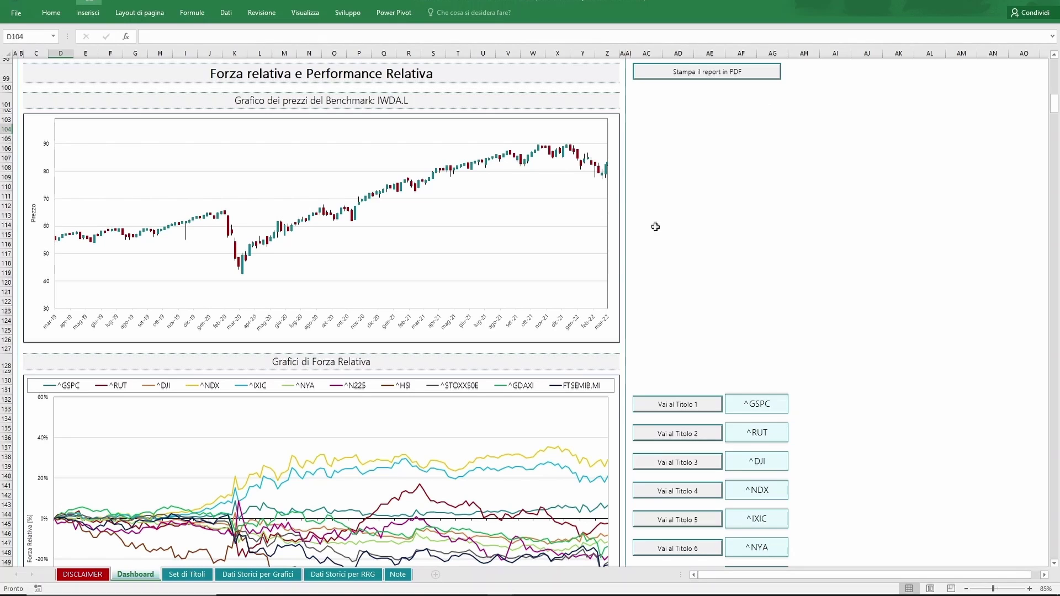
Step: Review the Azionario globale tickers and IWDA.L benchmark, then show the Dati Storici per Grafici sheet
{"action": "left_click", "coordinate": [207, 577]}
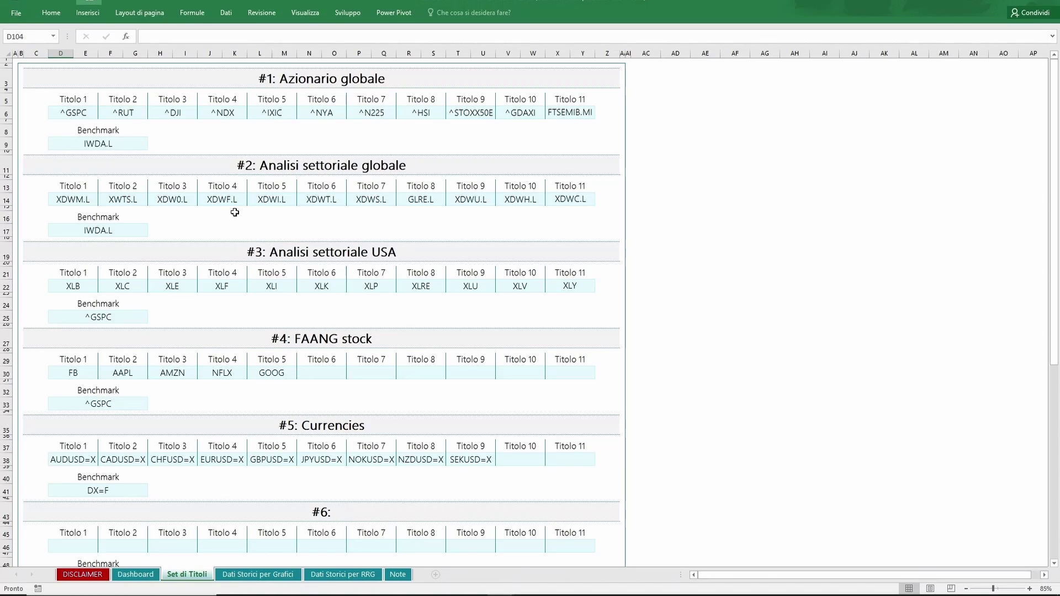
{"action": "left_click", "coordinate": [260, 77]}
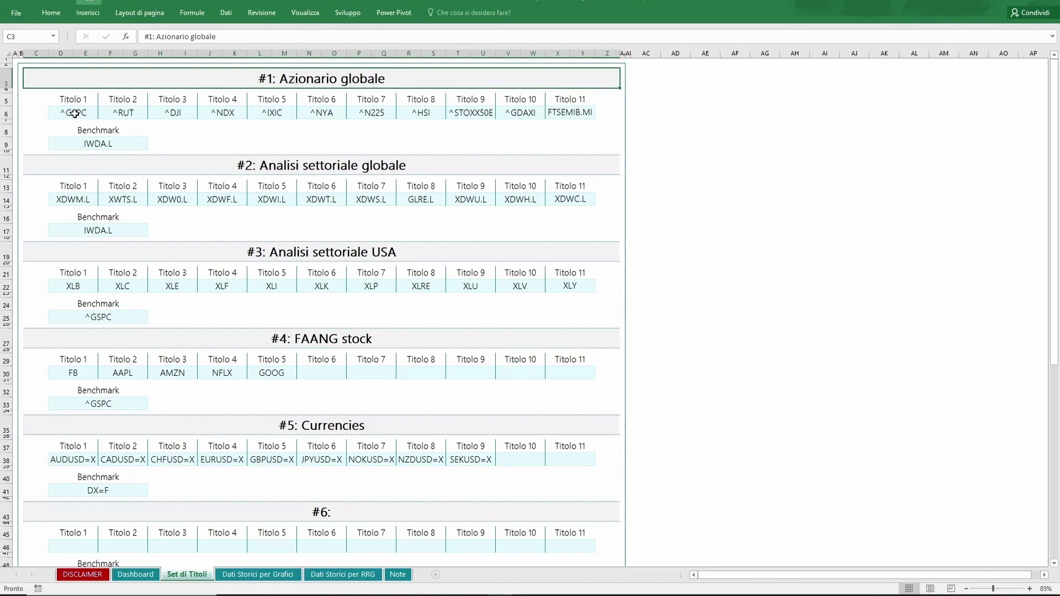
{"action": "left_click_drag", "start_coordinate": [73, 113], "coordinate": [571, 114]}
{"action": "left_click", "coordinate": [127, 139], "text": "ctrl"}
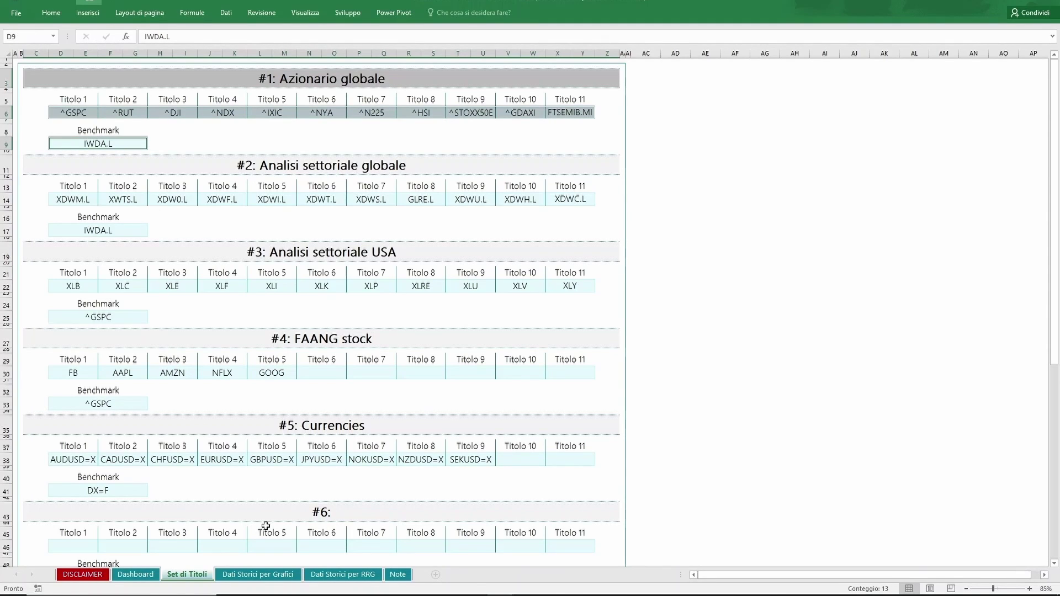
{"action": "left_click", "coordinate": [299, 577]}
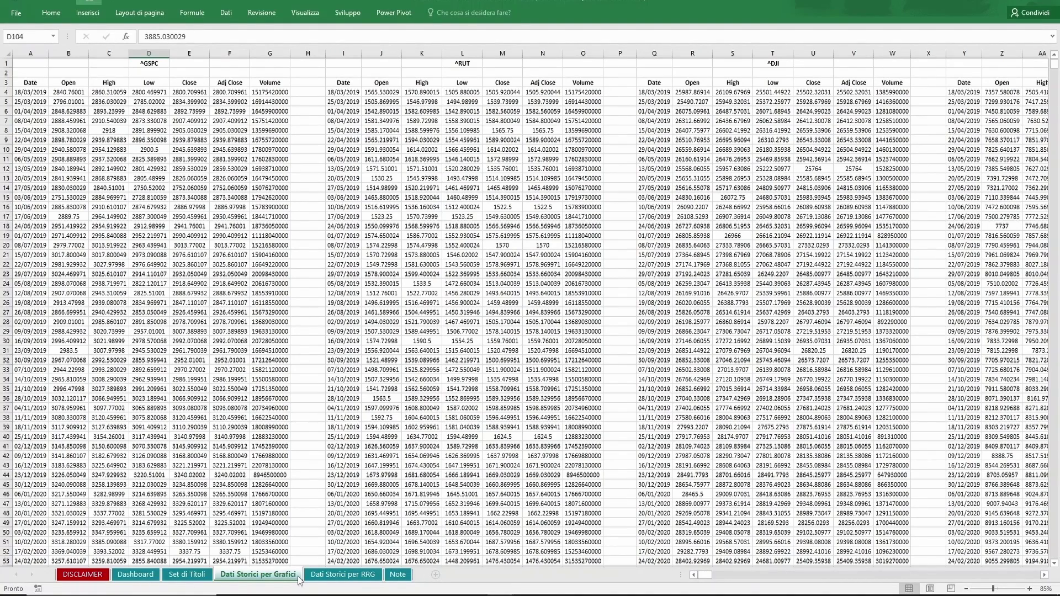
Step: Show the Dati Storici per RRG sheet with daily prices from 01/07/2008
{"action": "left_click", "coordinate": [379, 582]}
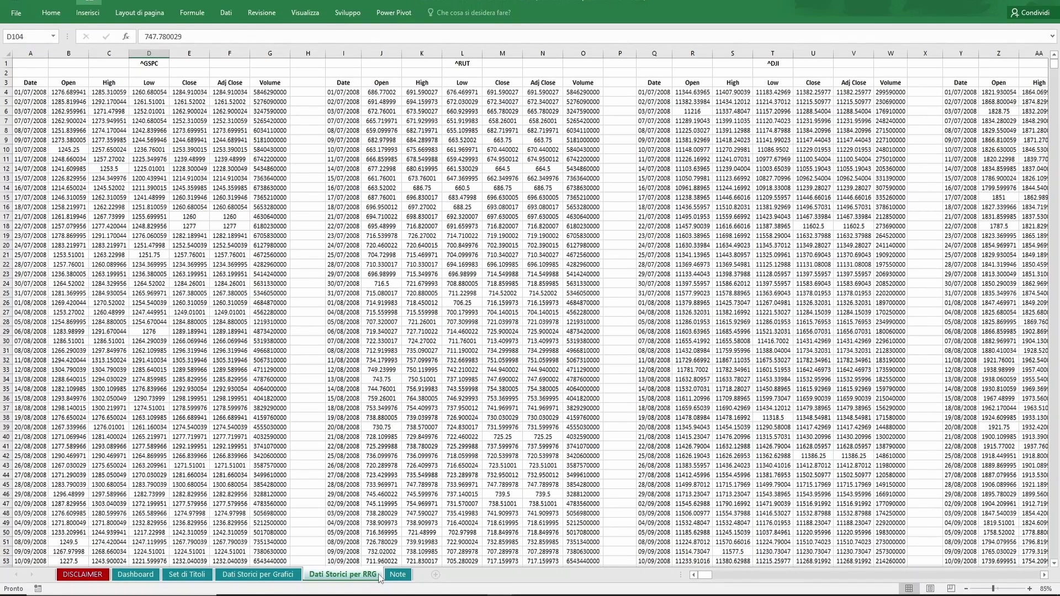
Step: Show the workbook's empty Note sheet
{"action": "left_click", "coordinate": [408, 578]}
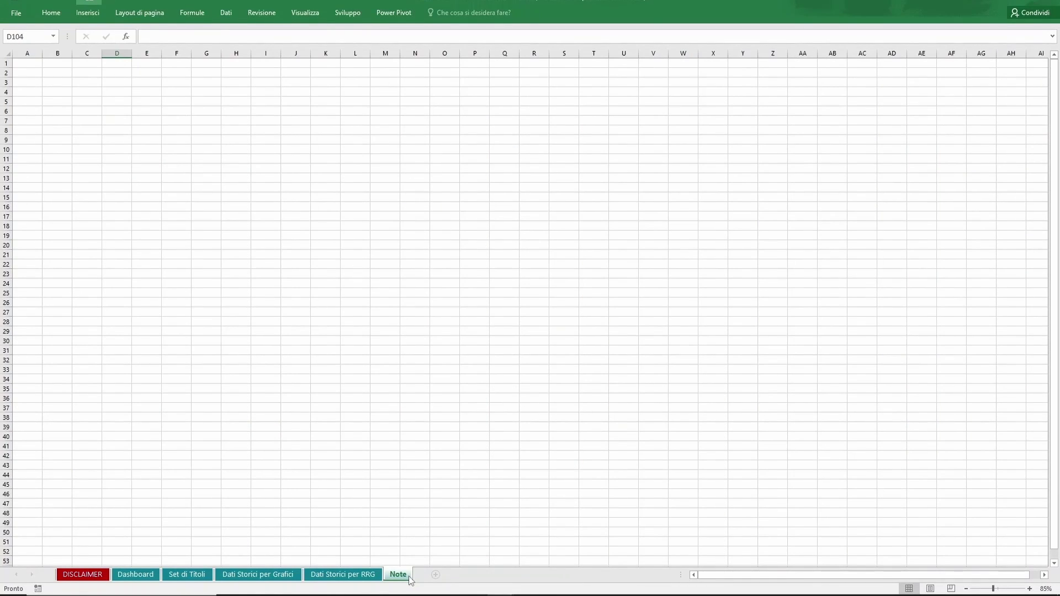